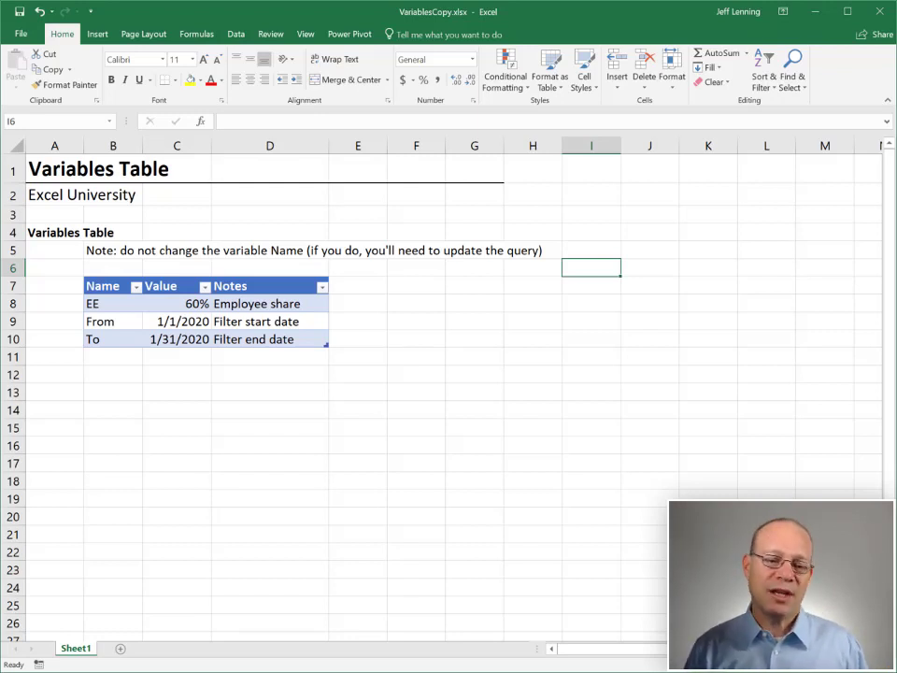
left_click_drag(166, 302, 168, 333)
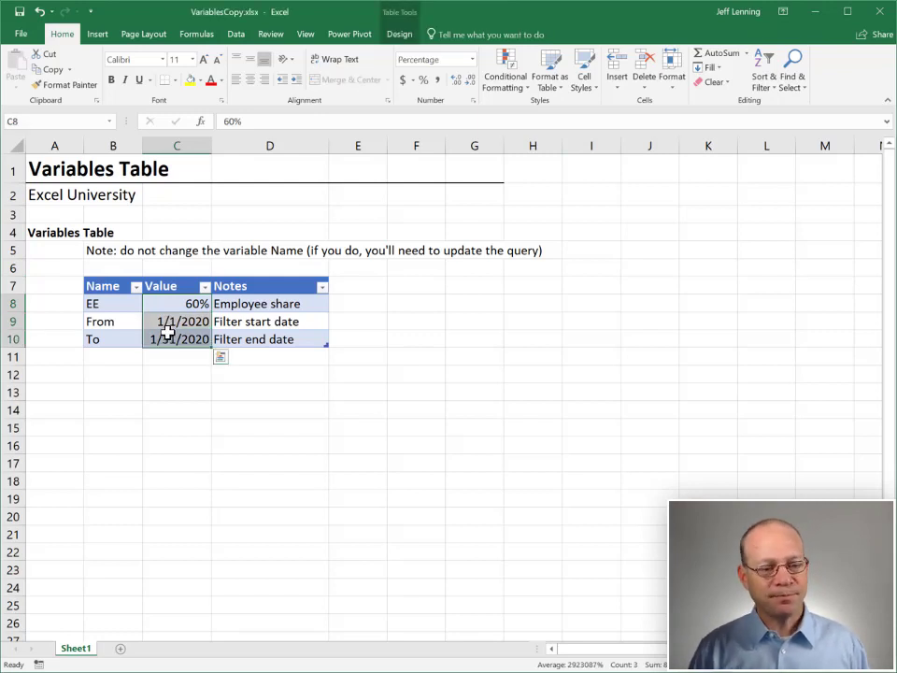
left_click_drag(115, 303, 113, 334)
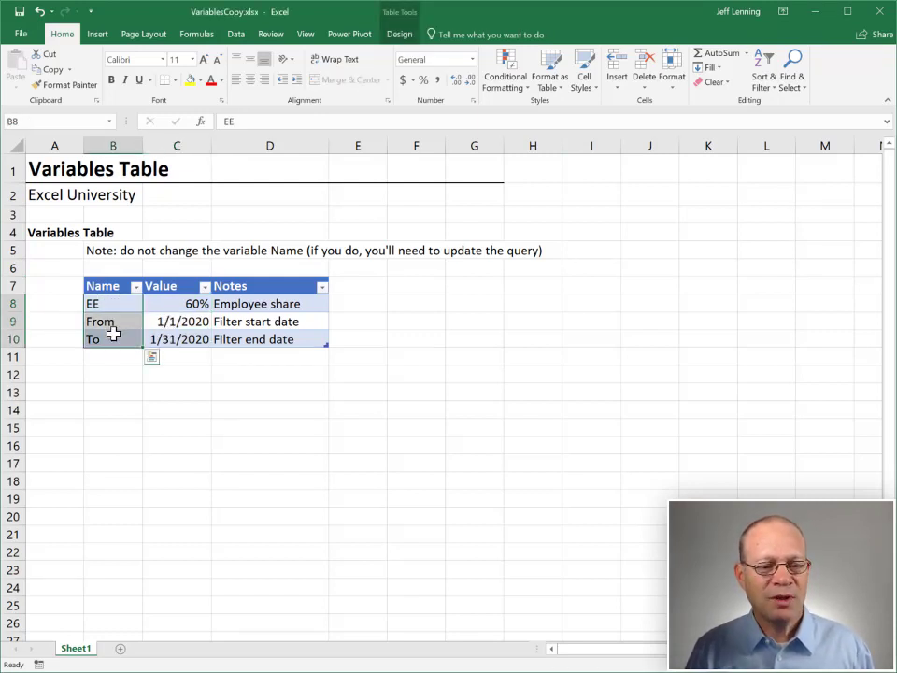
left_click_drag(177, 303, 184, 342)
left_click_drag(238, 303, 243, 340)
Create a query from the variables table and load it as a connection only
left_click(200, 303)
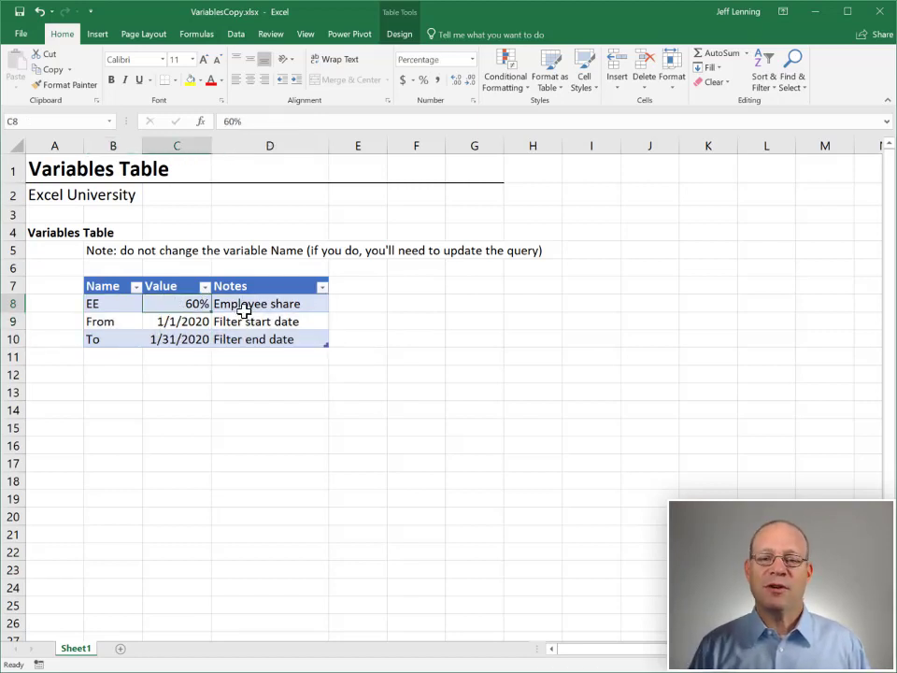
left_click(245, 37)
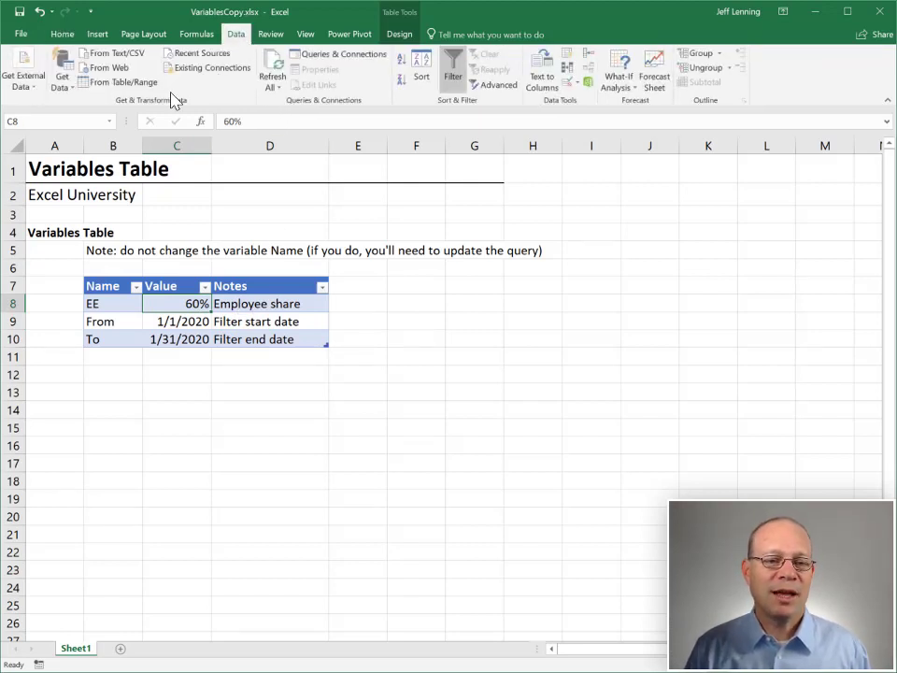
left_click(144, 84)
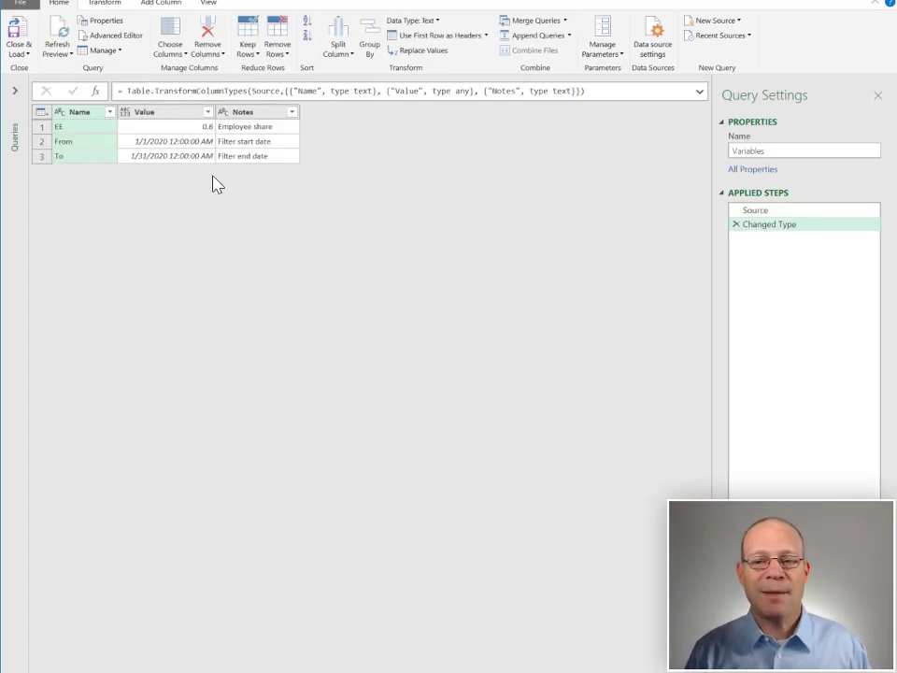
left_click(28, 54)
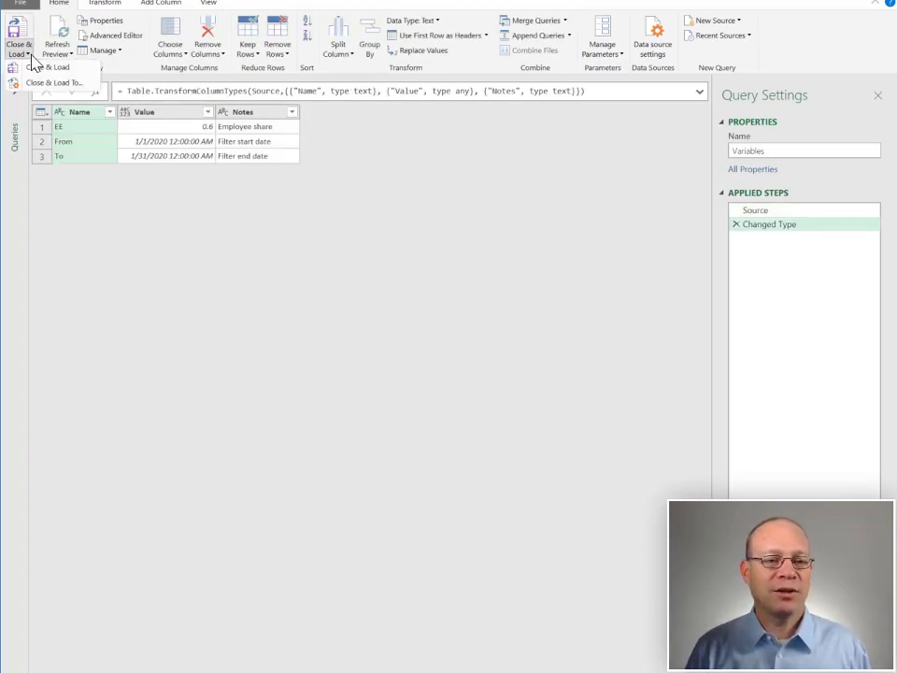
left_click(36, 65)
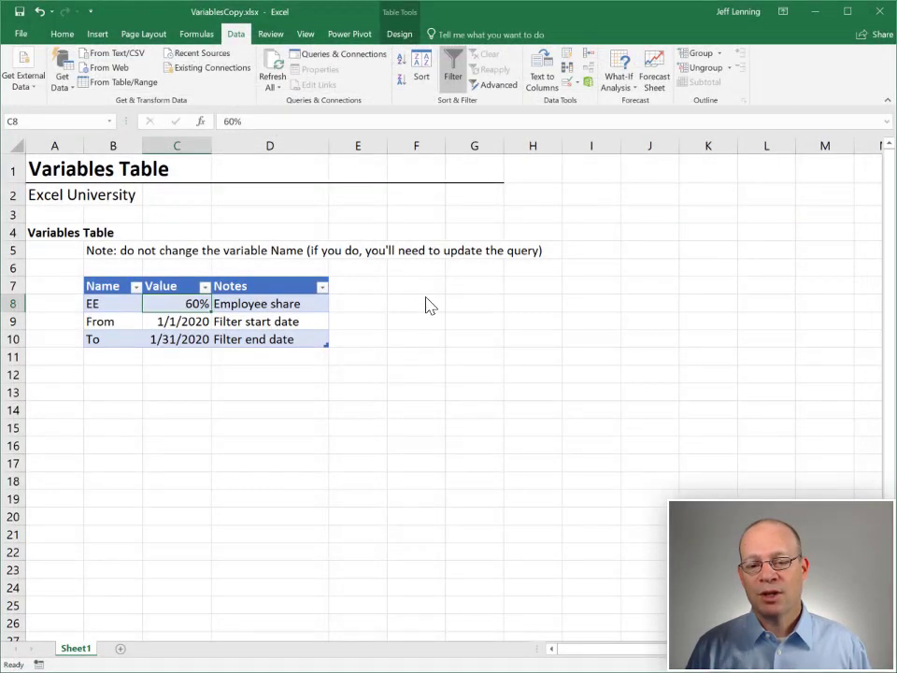
left_click(430, 334)
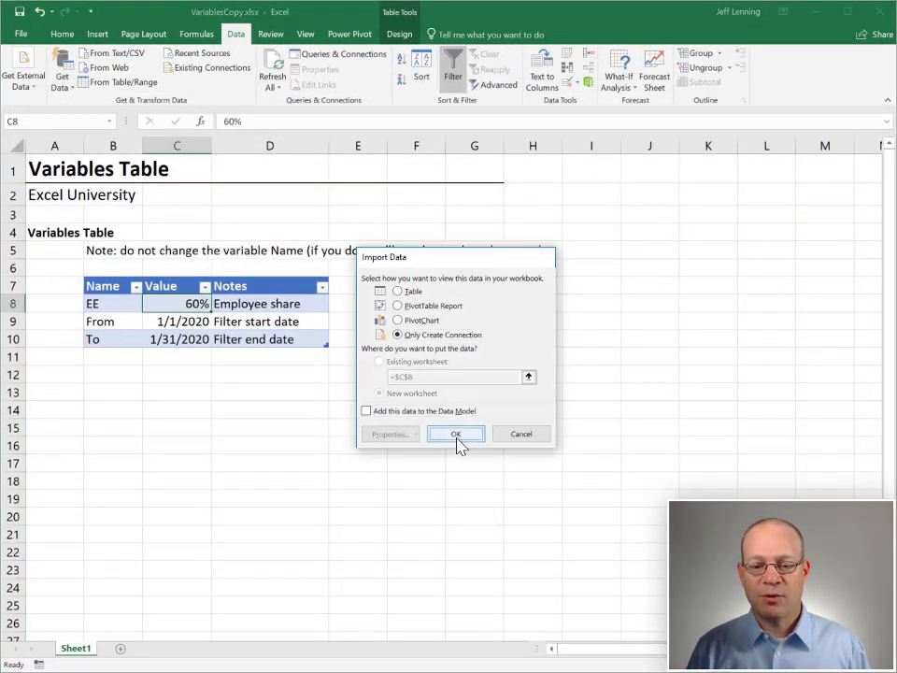
left_click(456, 435)
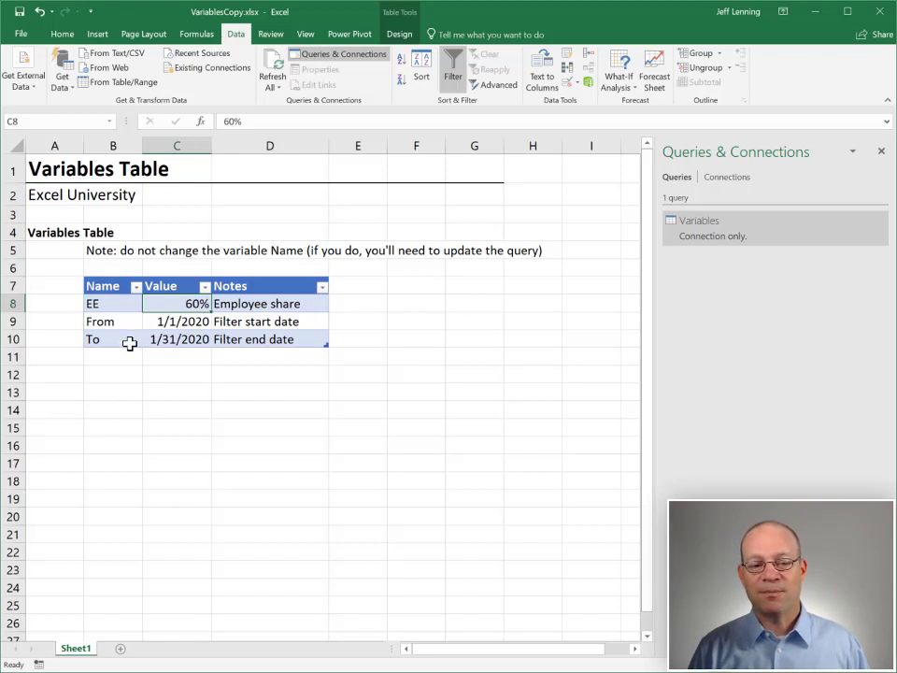
Create a reference to the Variables query and filter its Name column to keep only EE
right_click(710, 236)
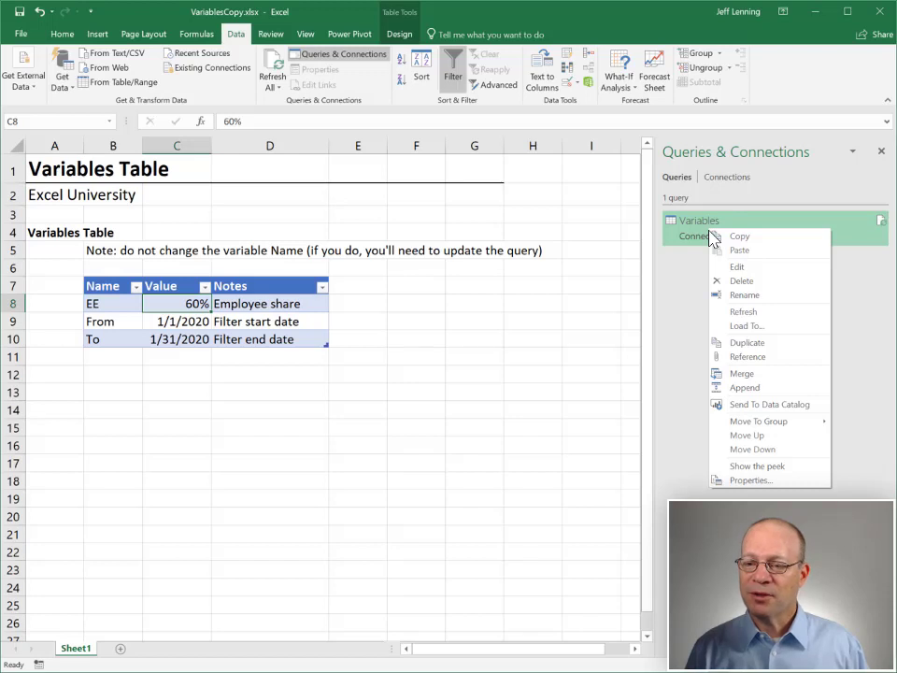
left_click(763, 361)
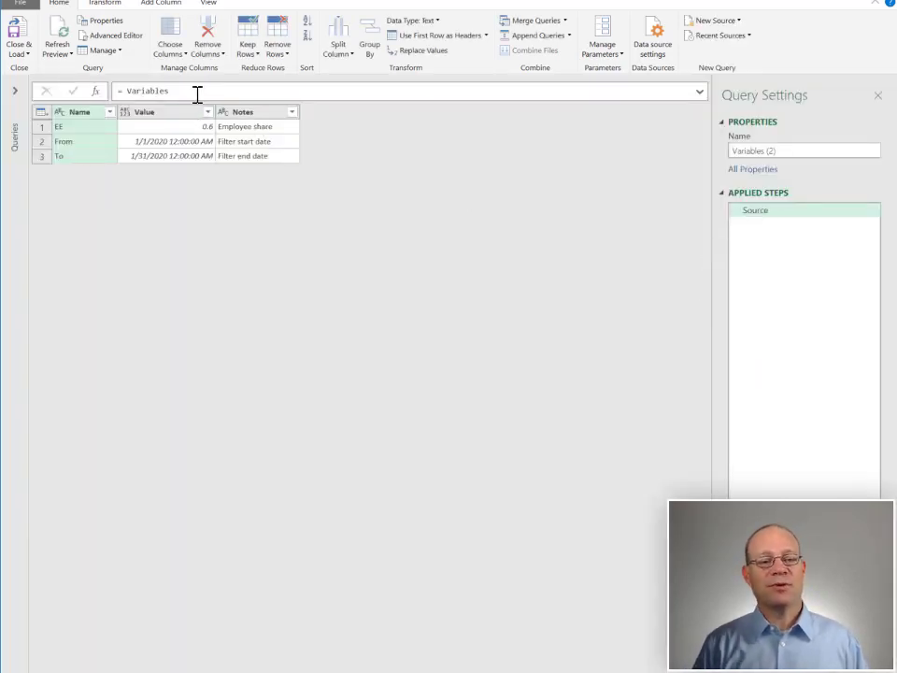
left_click(111, 113)
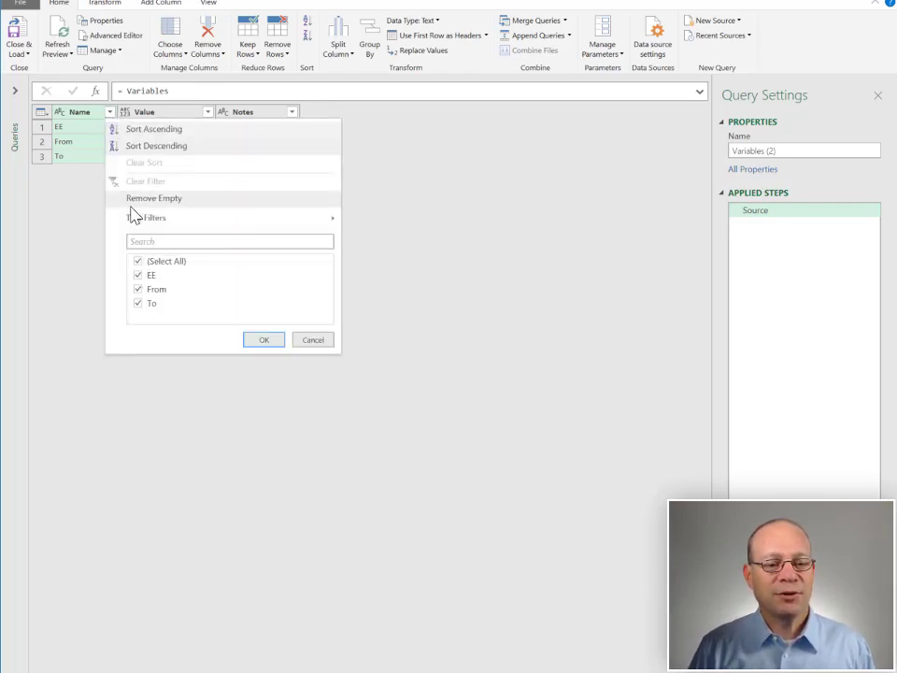
left_click(138, 261)
left_click(138, 275)
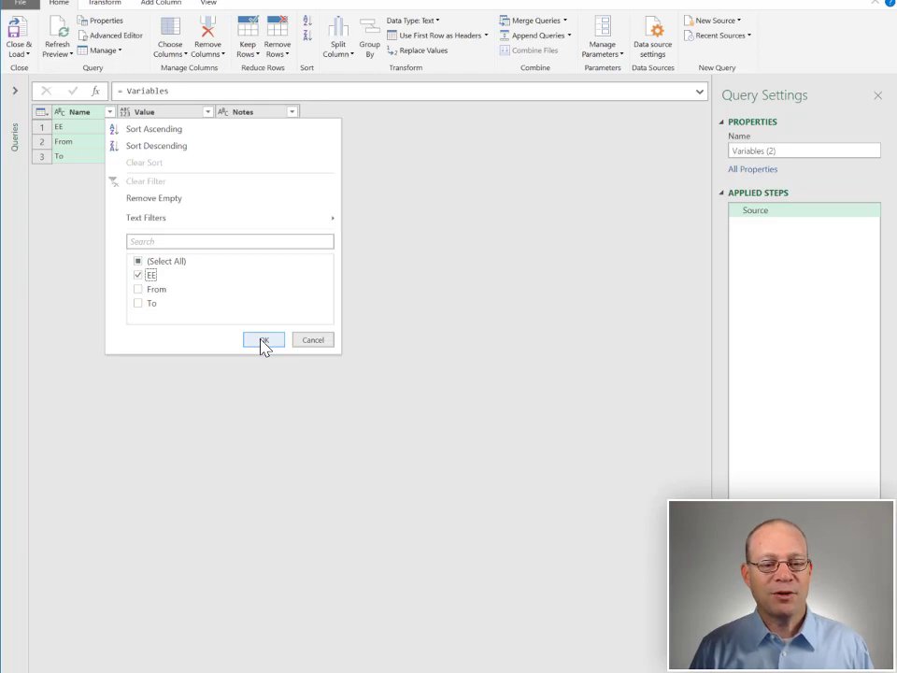
left_click(263, 340)
Name the referenced query EE and drill down into the Value cell of its remaining row
left_click(731, 153)
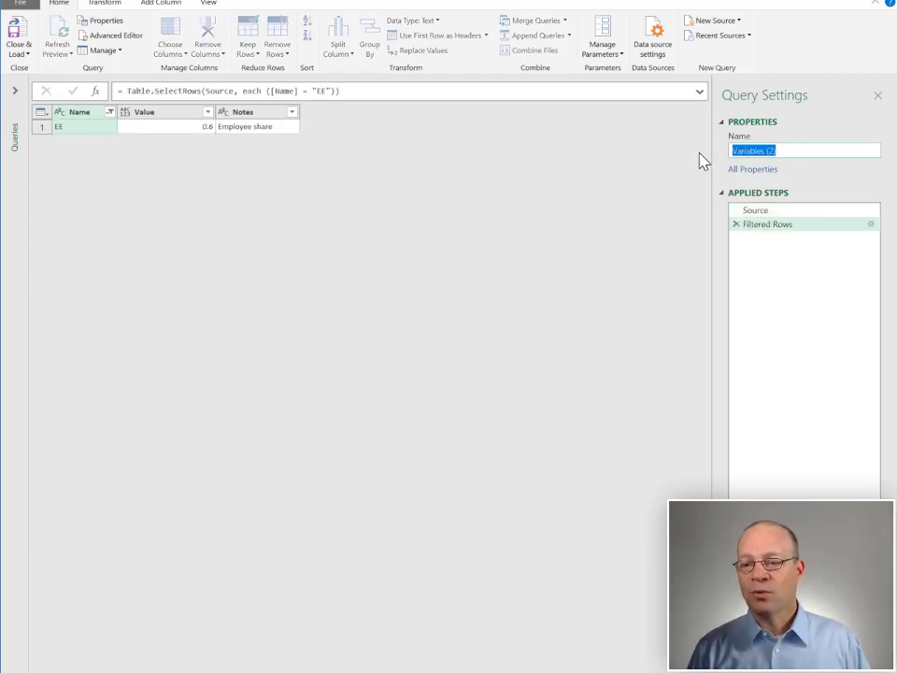
type("EE")
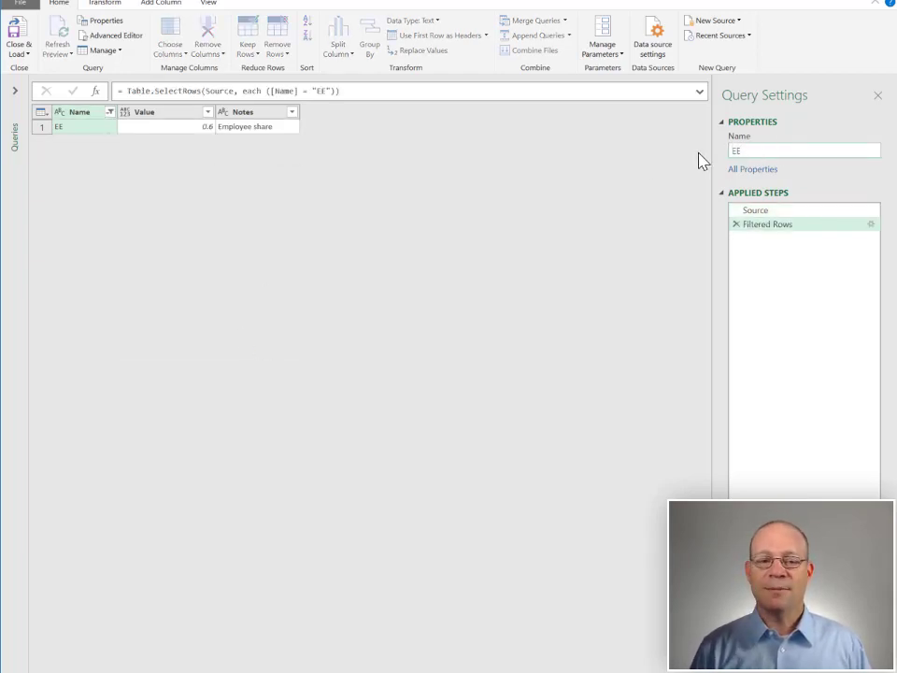
right_click(192, 134)
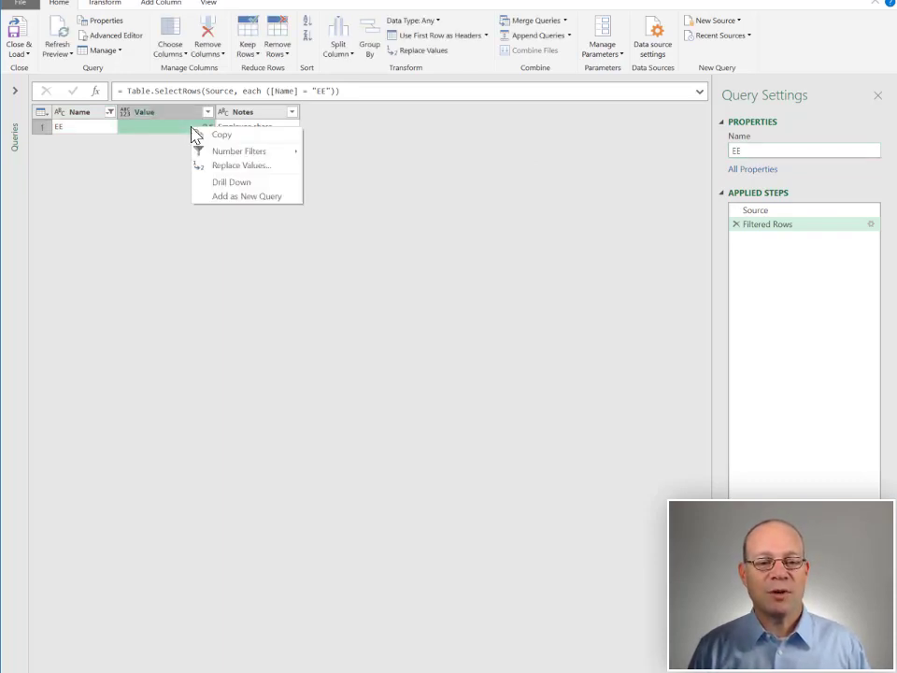
left_click(219, 180)
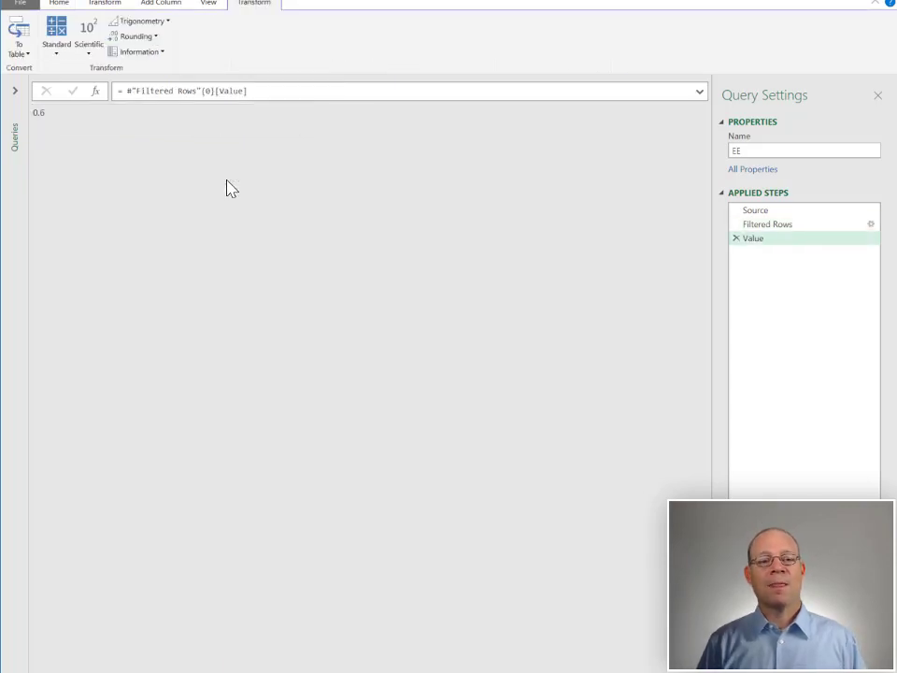
left_click(764, 217)
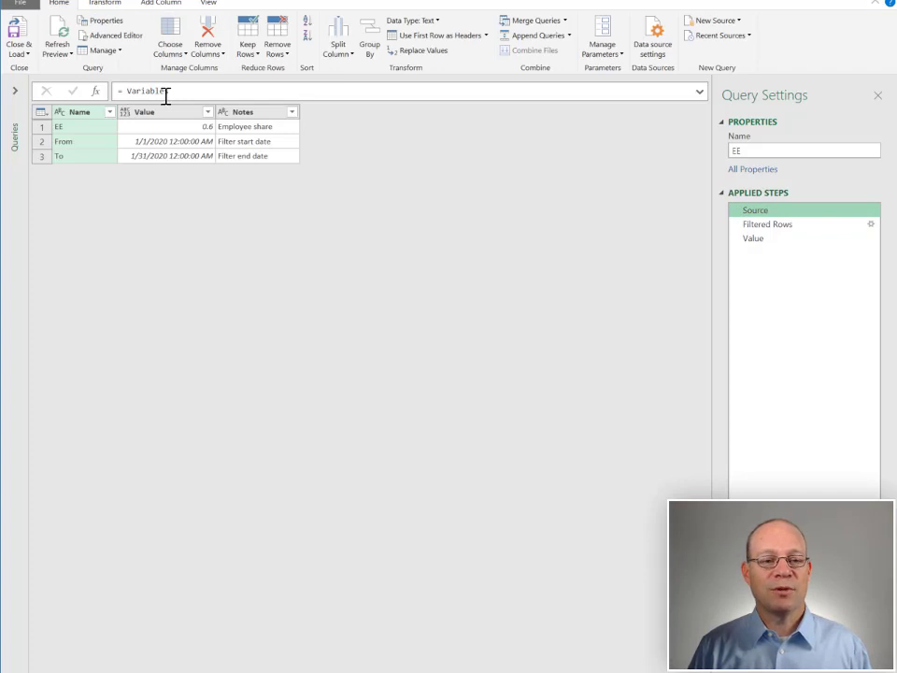
left_click(755, 224)
left_click(755, 239)
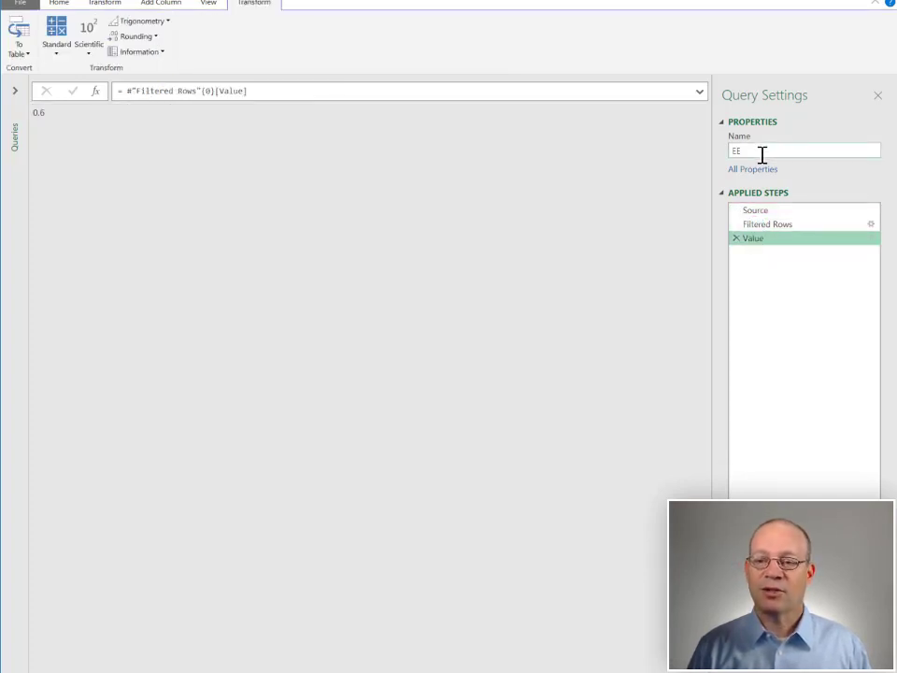
Close the query editor and load the EE query as a connection only
left_click(59, 3)
left_click(19, 49)
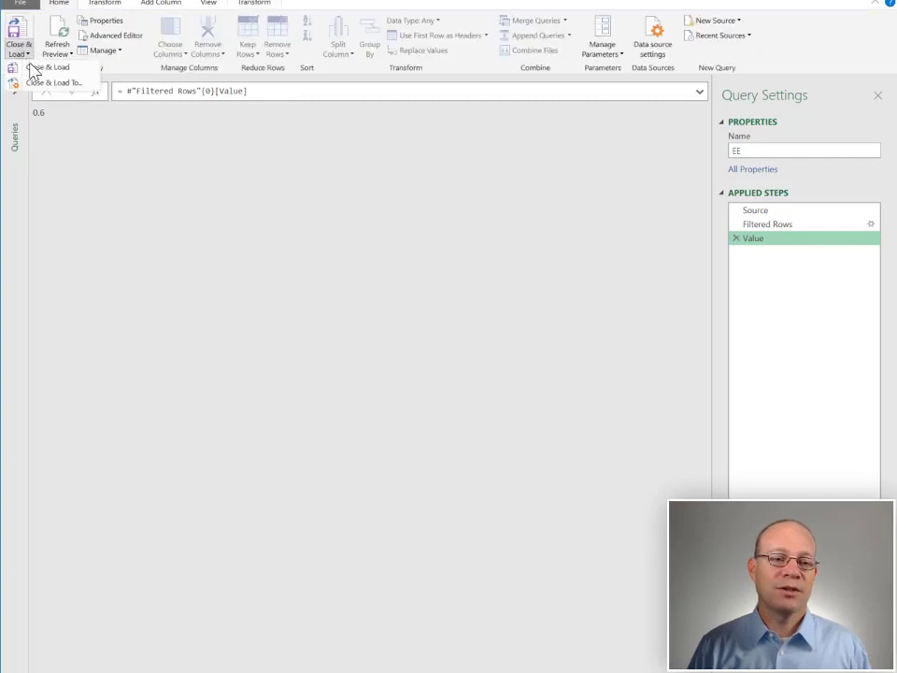
left_click(42, 85)
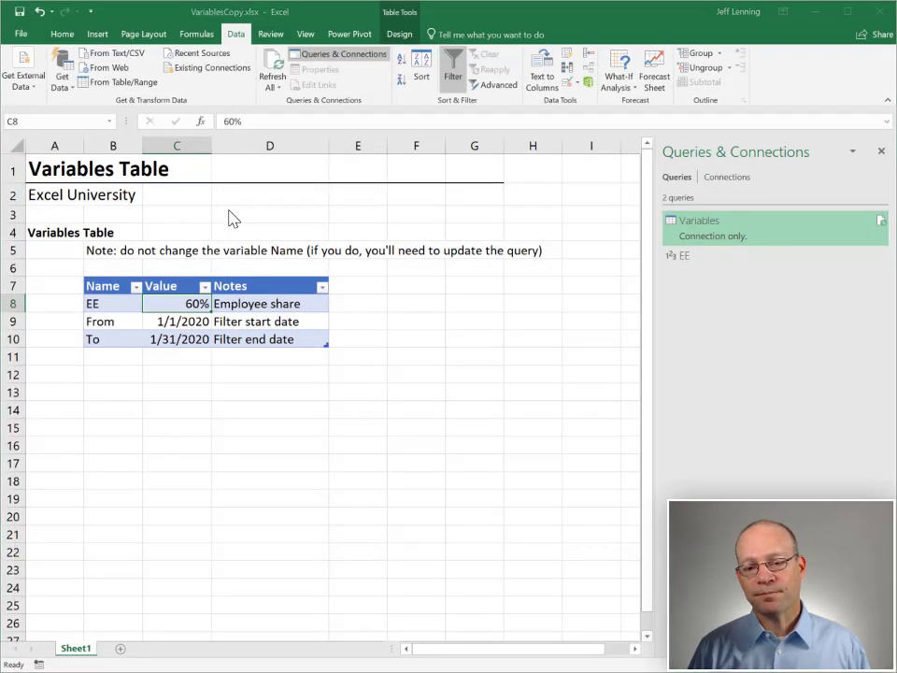
left_click(399, 335)
left_click(458, 435)
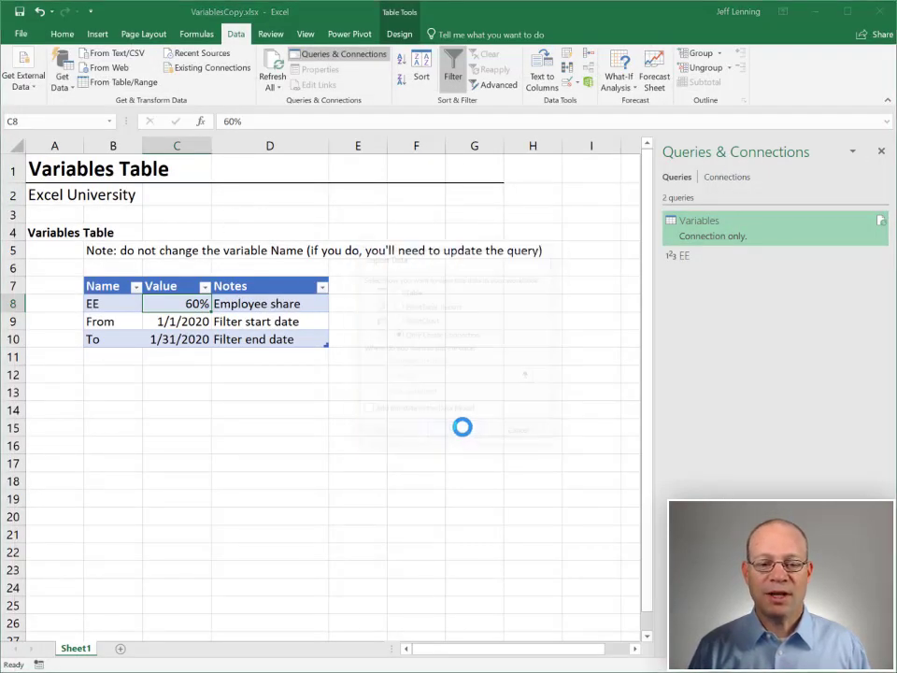
left_click(683, 266)
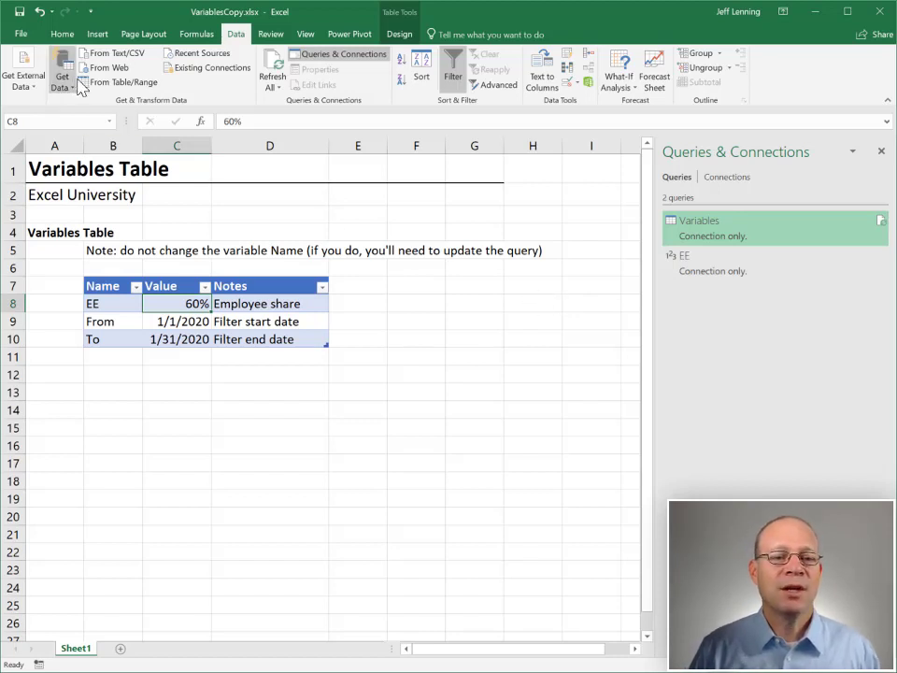
Import hmo_premiums.csv as a text/CSV source and open it for editing in the query editor
left_click(122, 56)
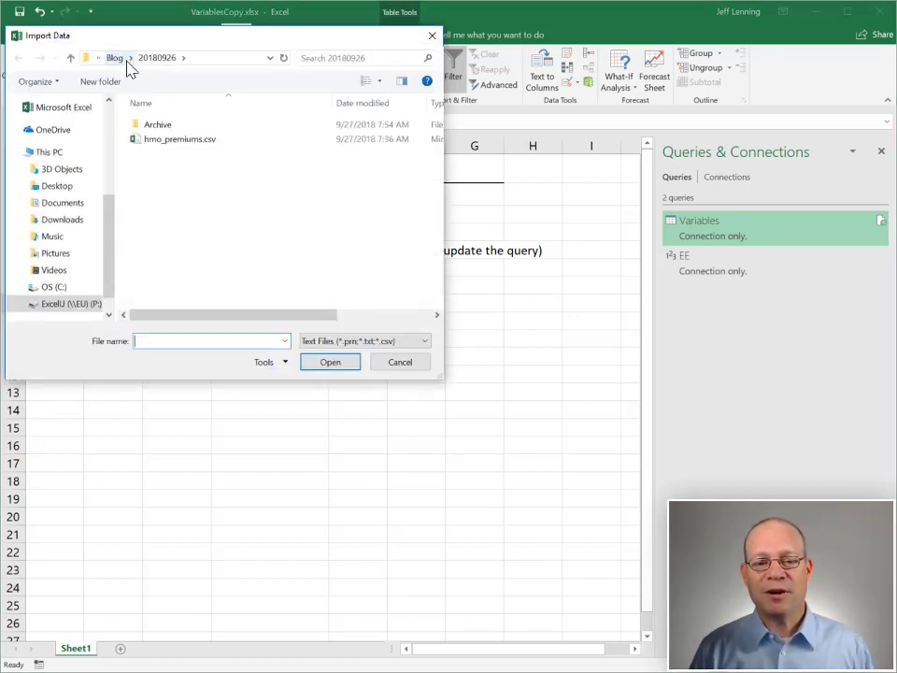
double_click(171, 146)
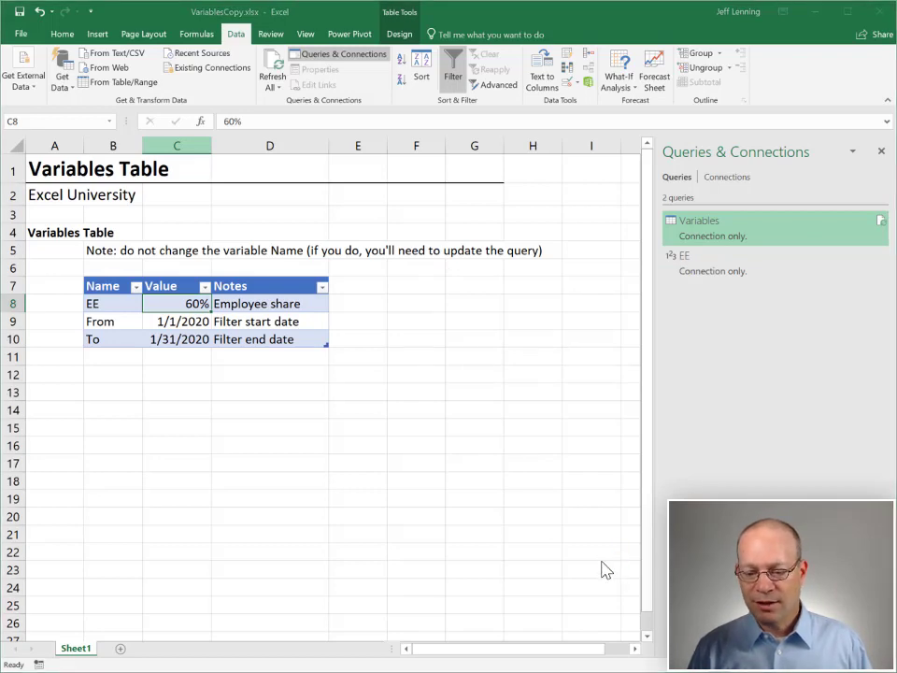
key("Escape")
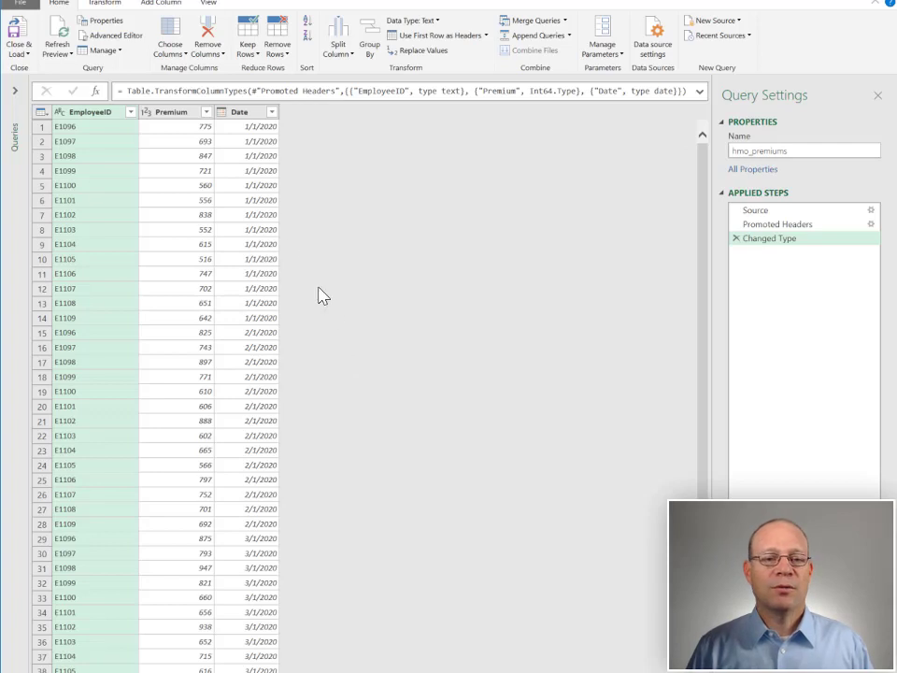
Add a custom column named EEShare with the formula =EE to the hmo_premiums query
left_click(166, 5)
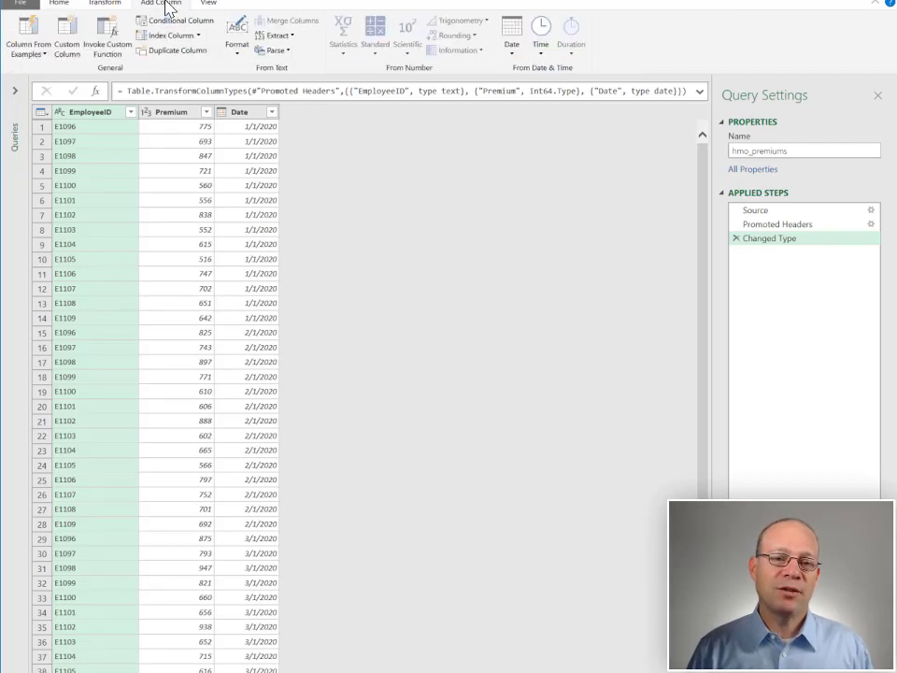
left_click(74, 53)
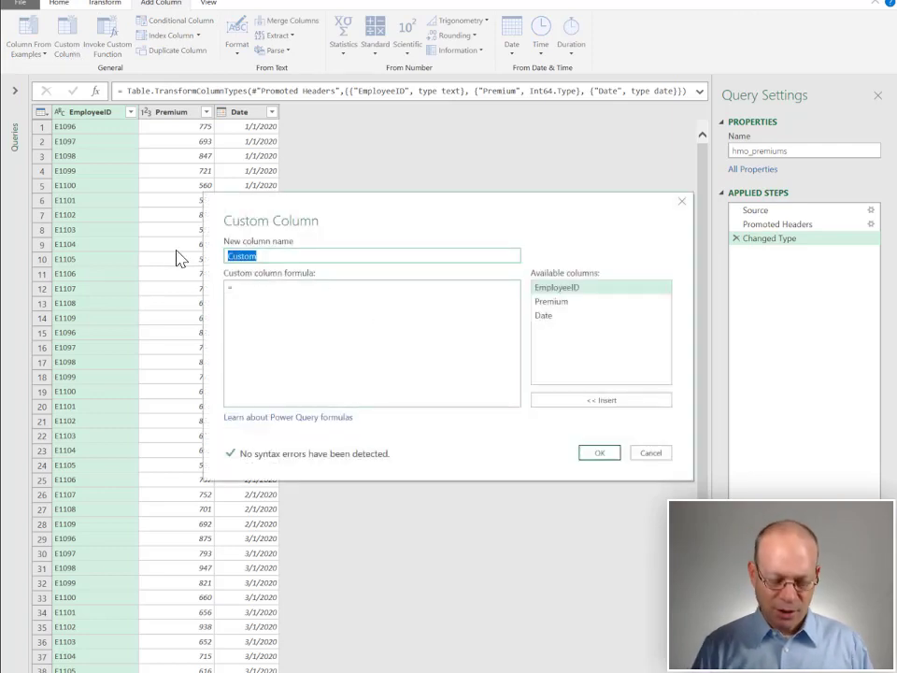
type("EEShare")
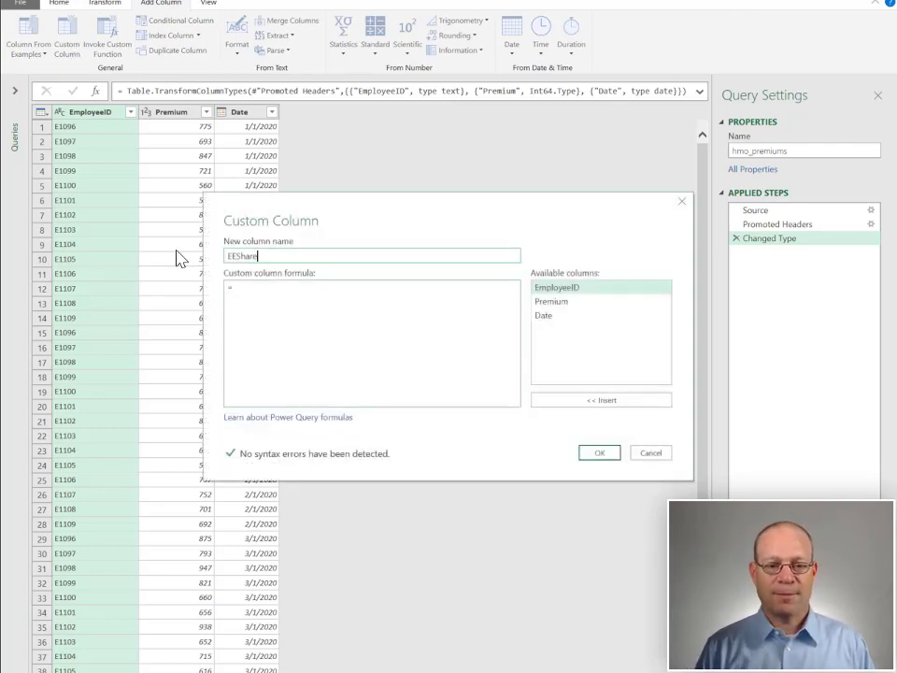
left_click(260, 296)
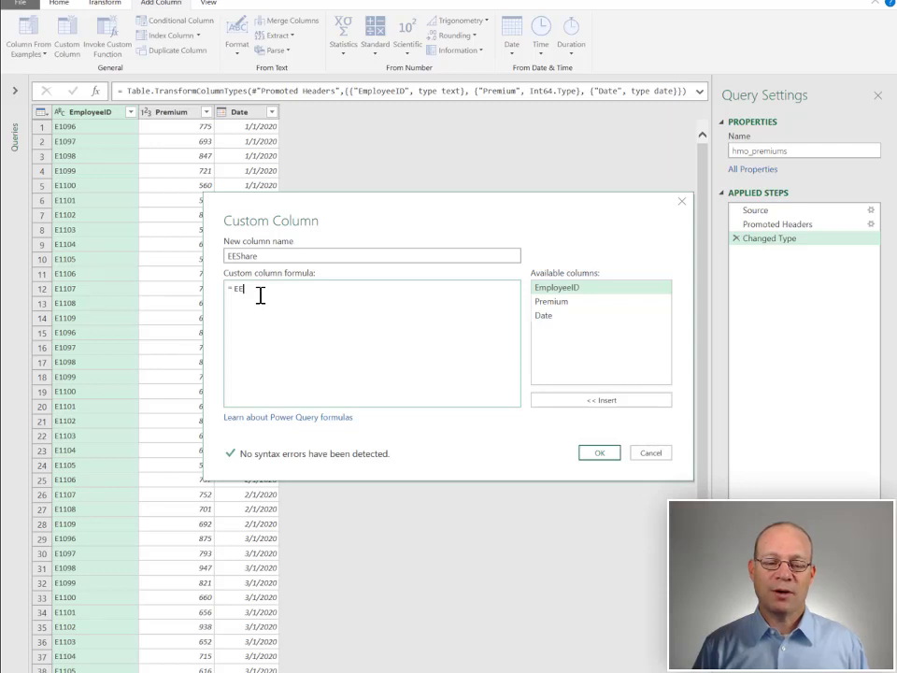
left_click(603, 455)
Set the file to ignore privacy level checks and save the privacy setting
left_click(255, 117)
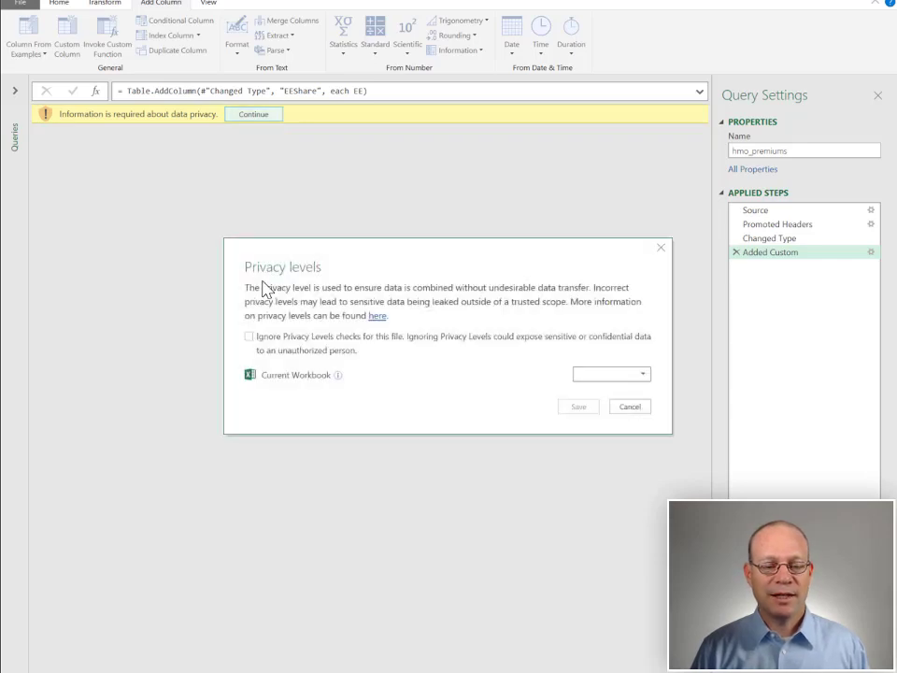
left_click(254, 338)
left_click(579, 407)
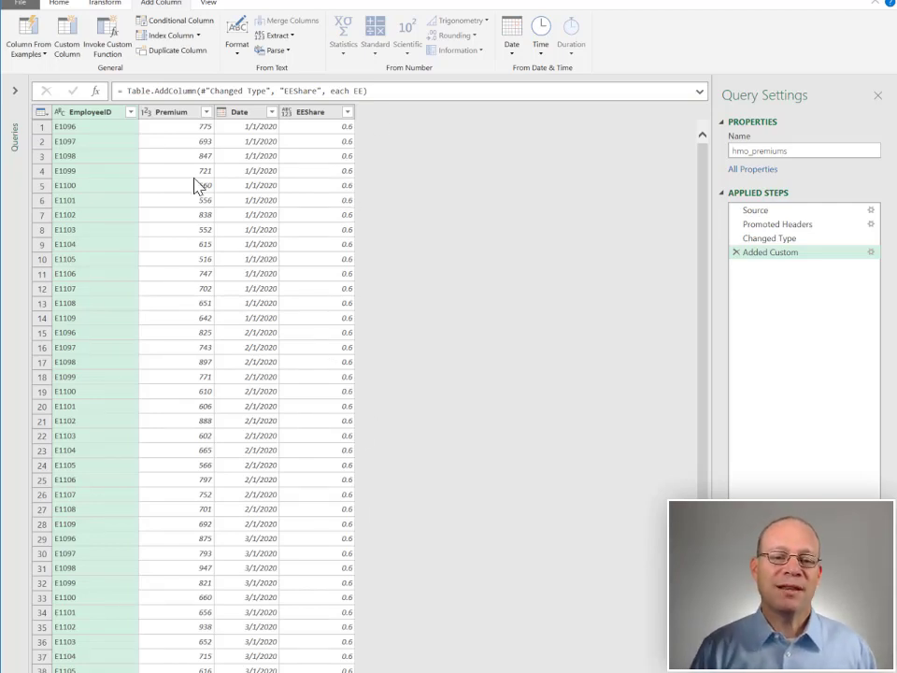
Edit the EEShare custom column so its formula is =EE*[Premium]
left_click(870, 252)
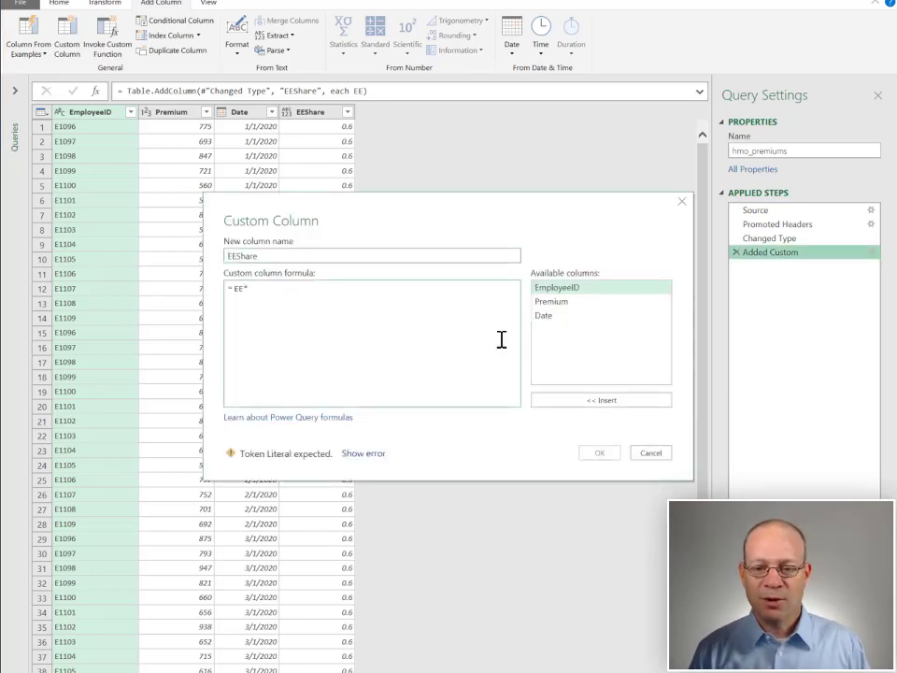
double_click(567, 303)
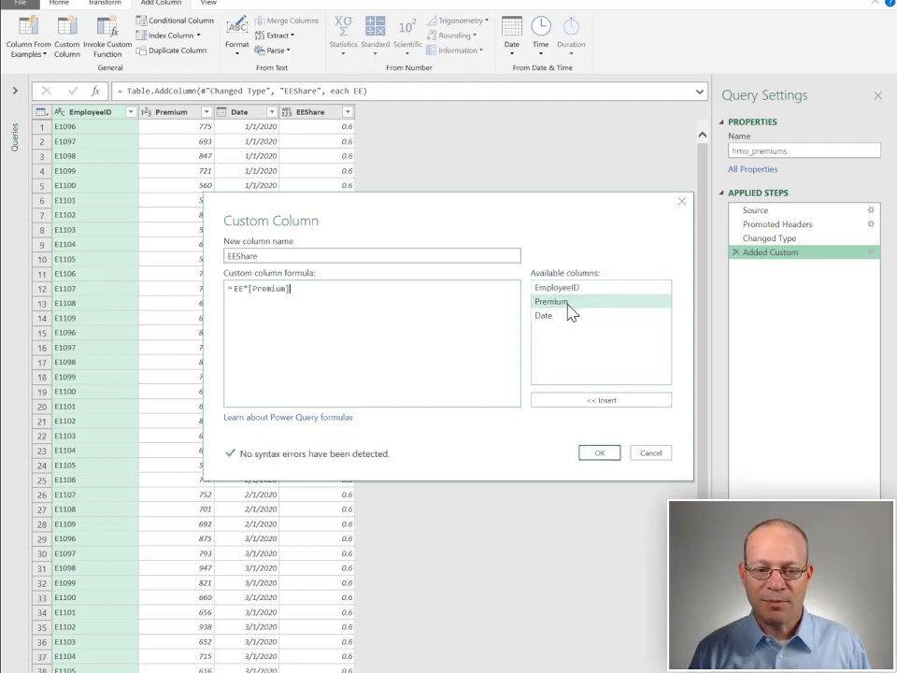
left_click(613, 456)
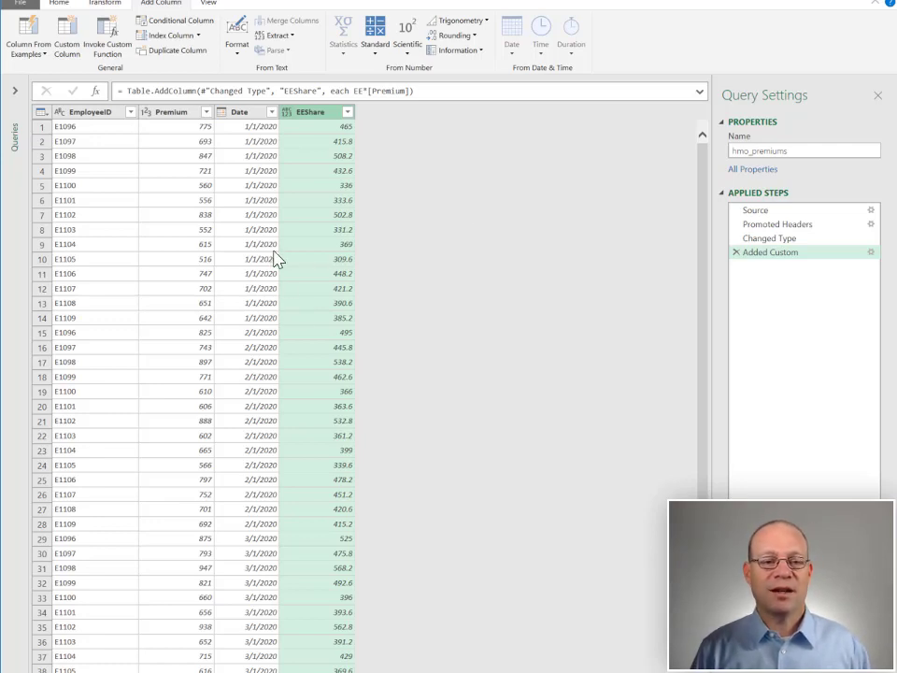
Close the query editor and load the hmo_premiums query as a table on a new worksheet
left_click(60, 6)
left_click(19, 52)
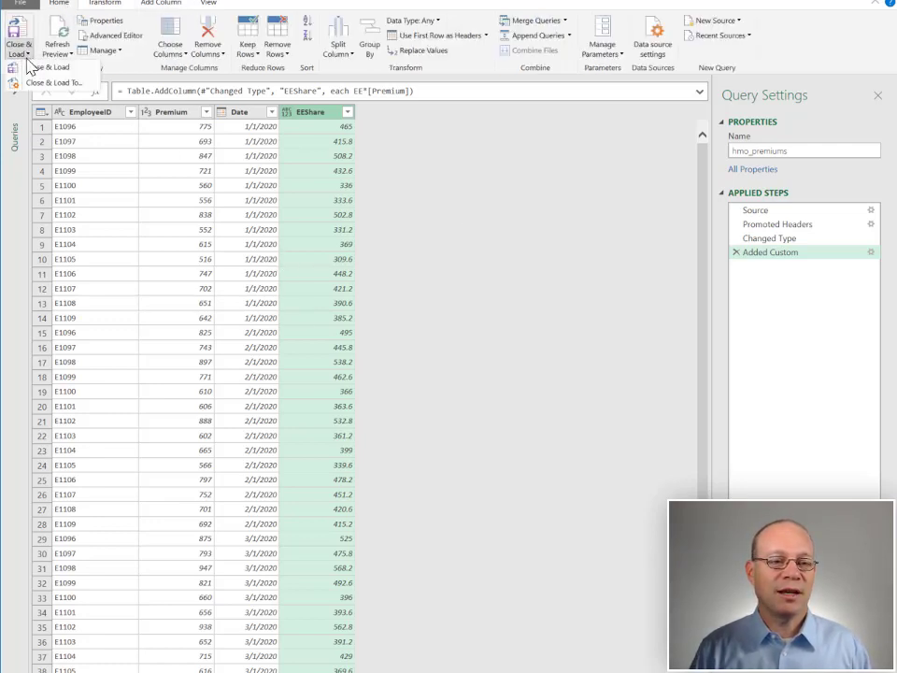
left_click(37, 84)
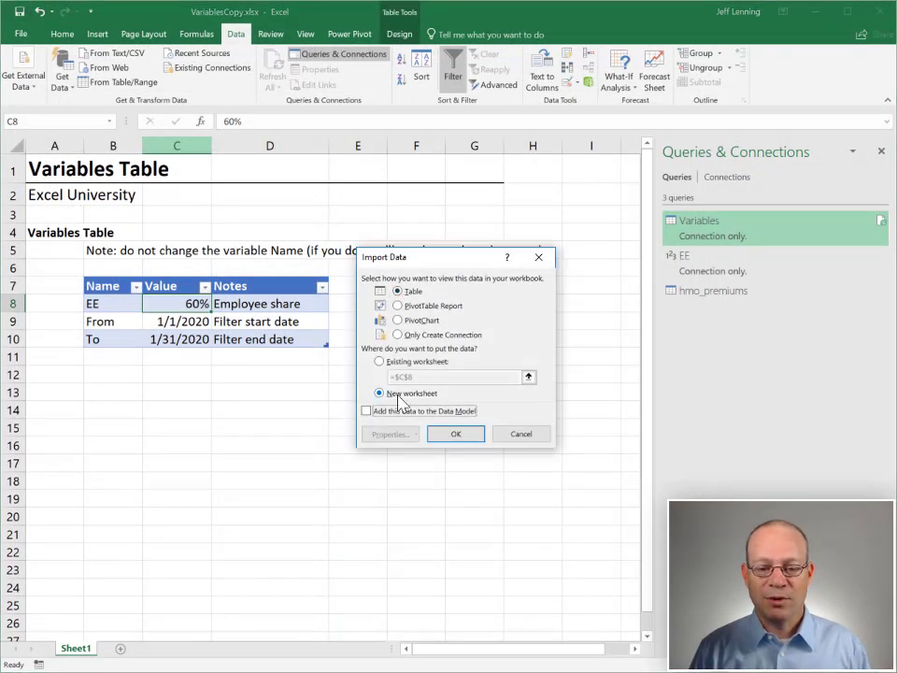
left_click(456, 436)
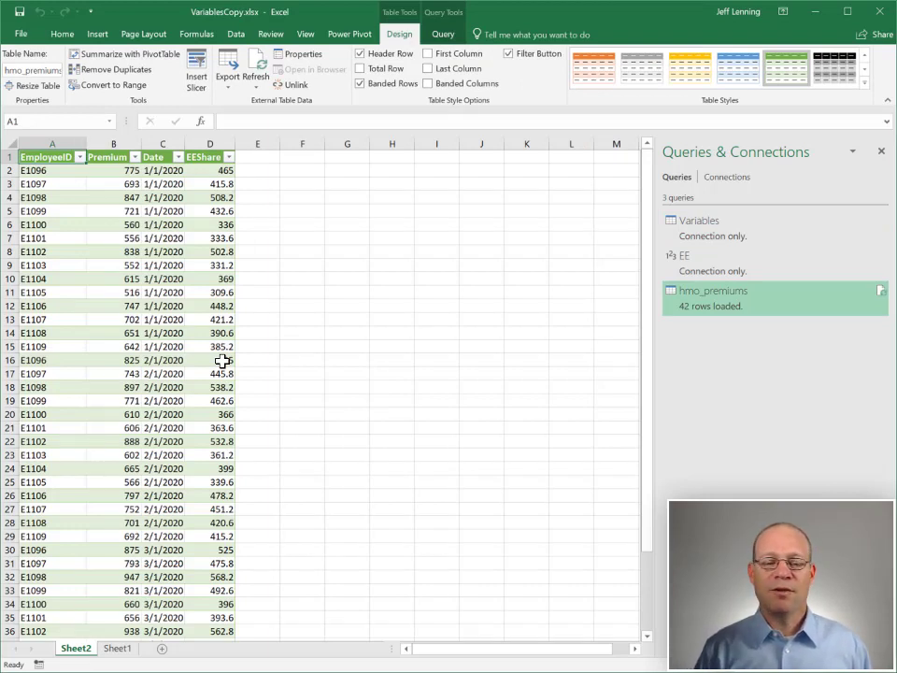
Examine the dates in the loaded premiums table and the From and To values in the variables table
left_click(166, 171)
left_click_drag(166, 171, 168, 374)
left_click_drag(170, 433, 166, 590)
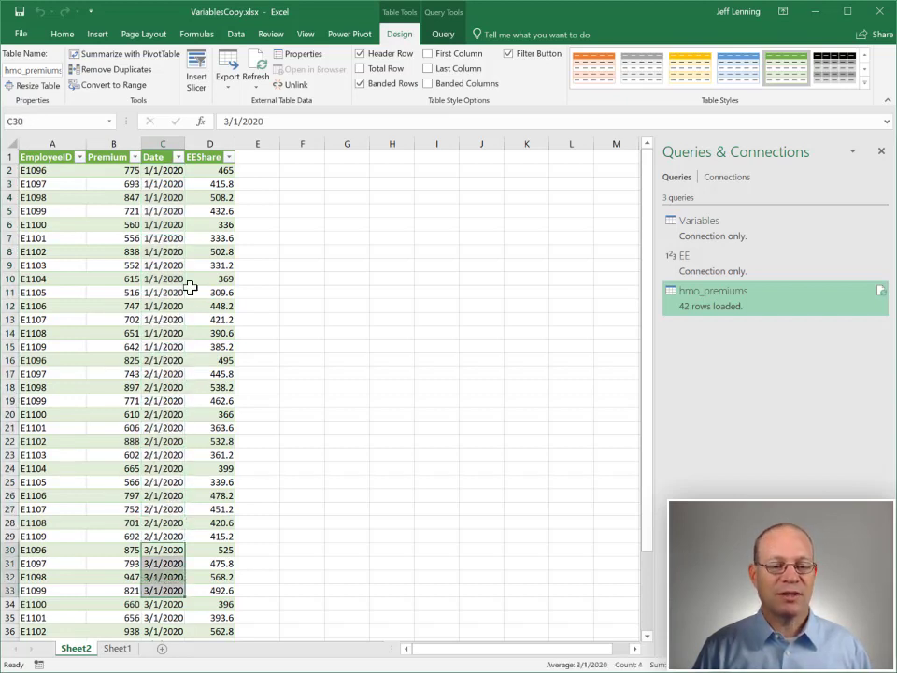
left_click(166, 173)
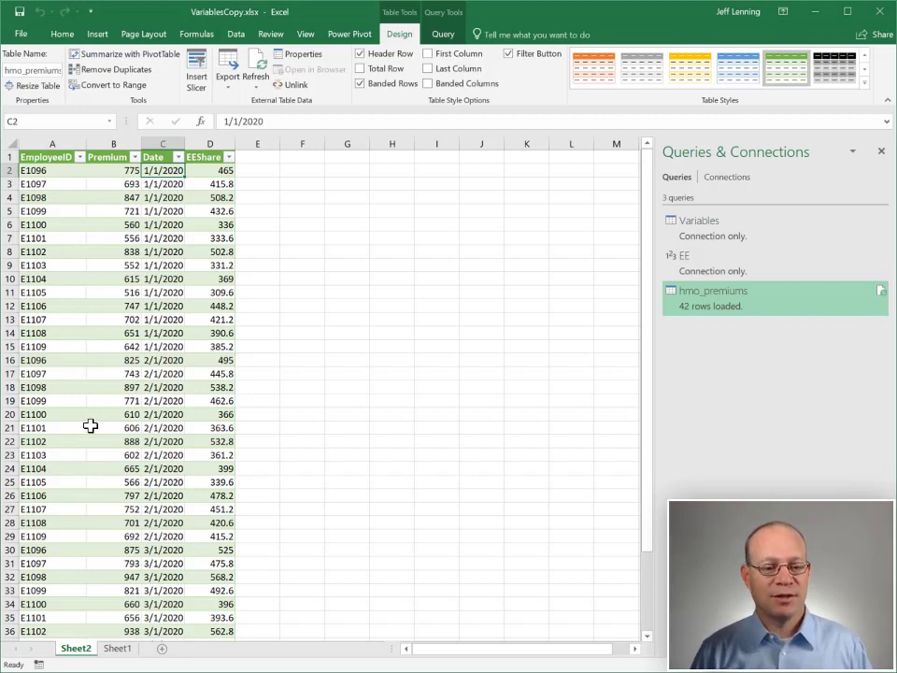
left_click(117, 648)
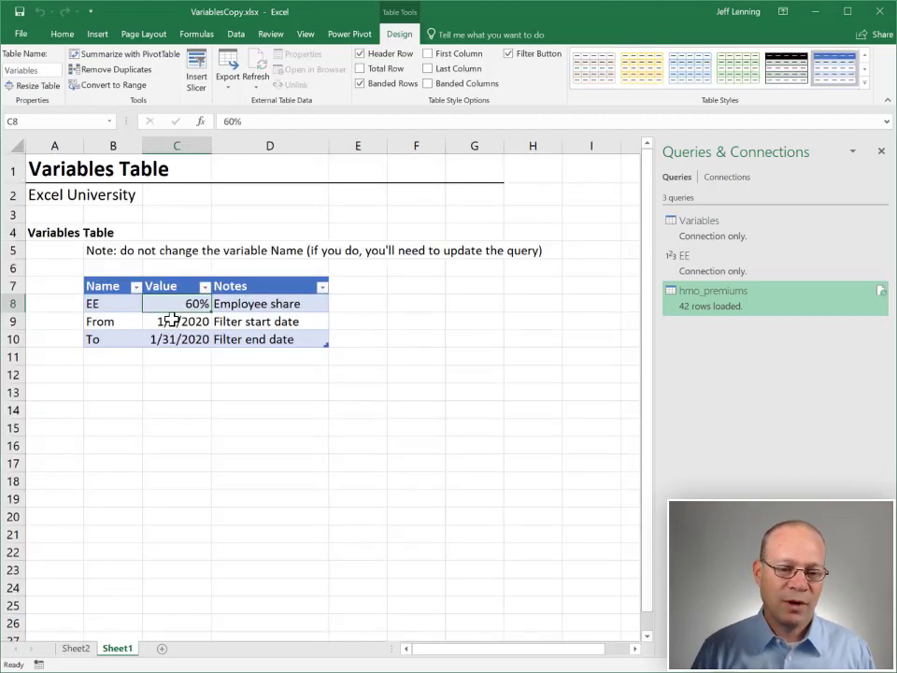
left_click_drag(171, 319, 172, 336)
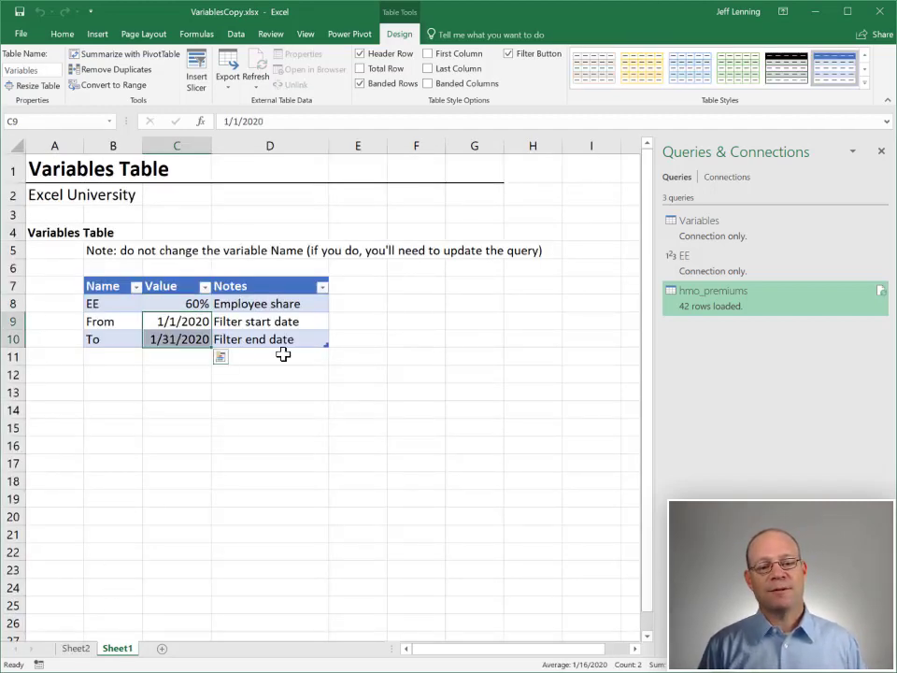
Create a new query that references the Variables query and name it FromDate
left_click(118, 322)
left_click(701, 226)
right_click(706, 236)
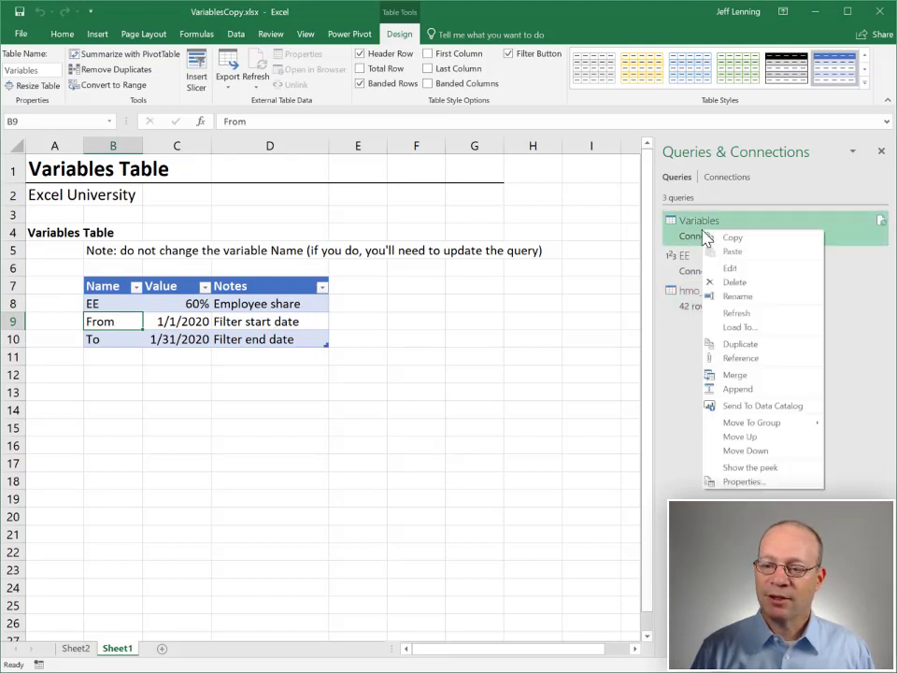
left_click(762, 360)
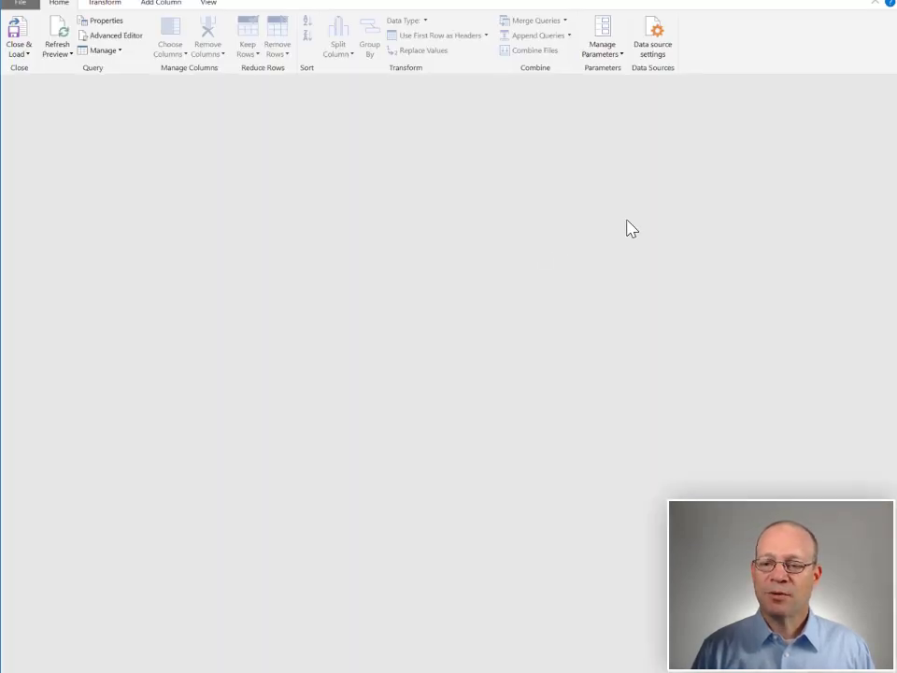
left_click(781, 153)
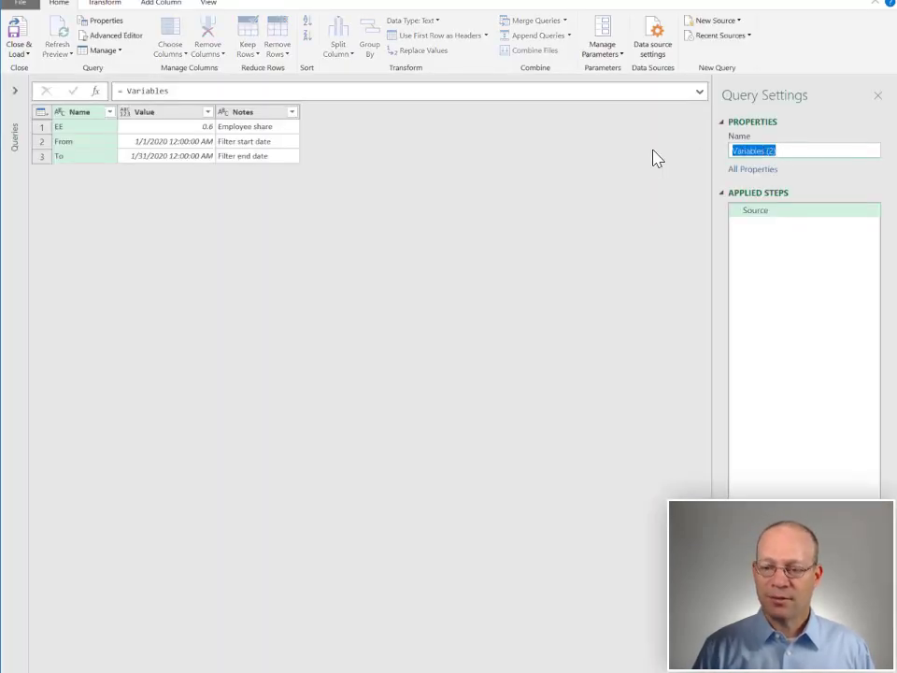
type("FromDate")
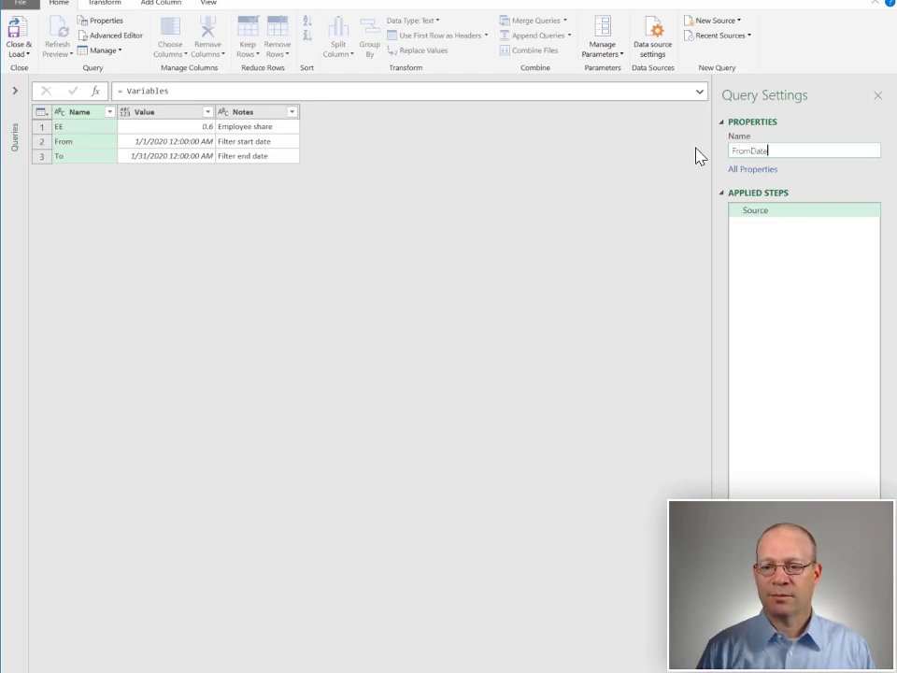
Filter the Name column of the FromDate query to keep only the From row
left_click(110, 112)
left_click(138, 276)
left_click(137, 302)
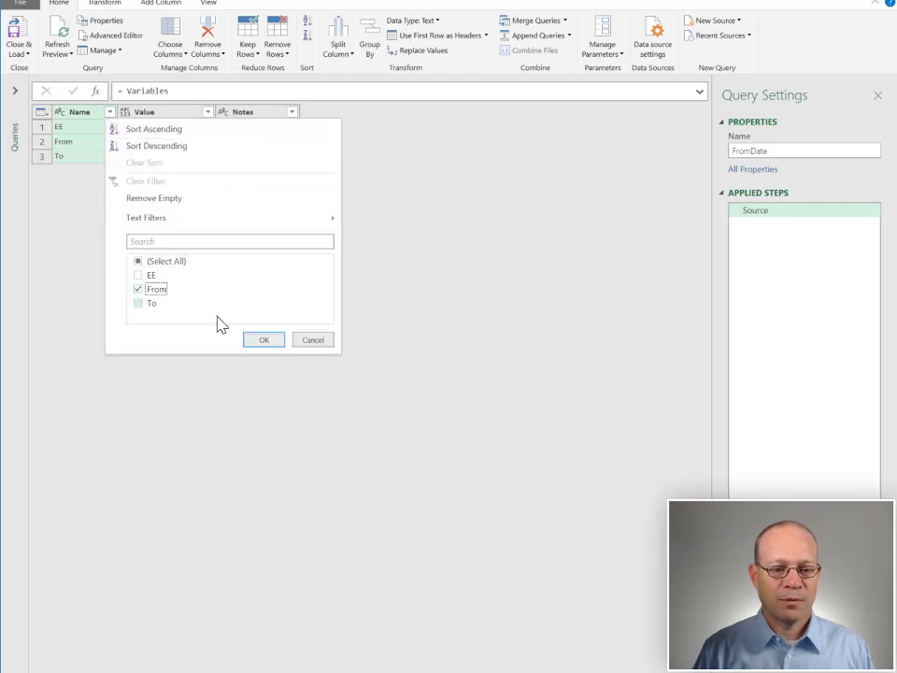
left_click(271, 340)
Change the FromDate query's Value column to the Date type and drill down into its date cell
left_click(124, 112)
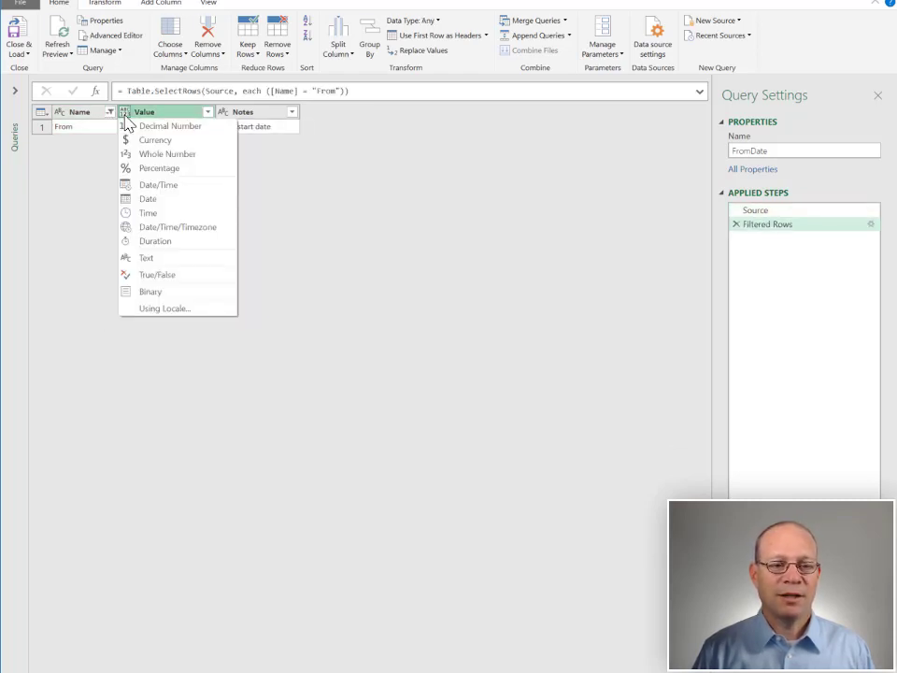
left_click(175, 200)
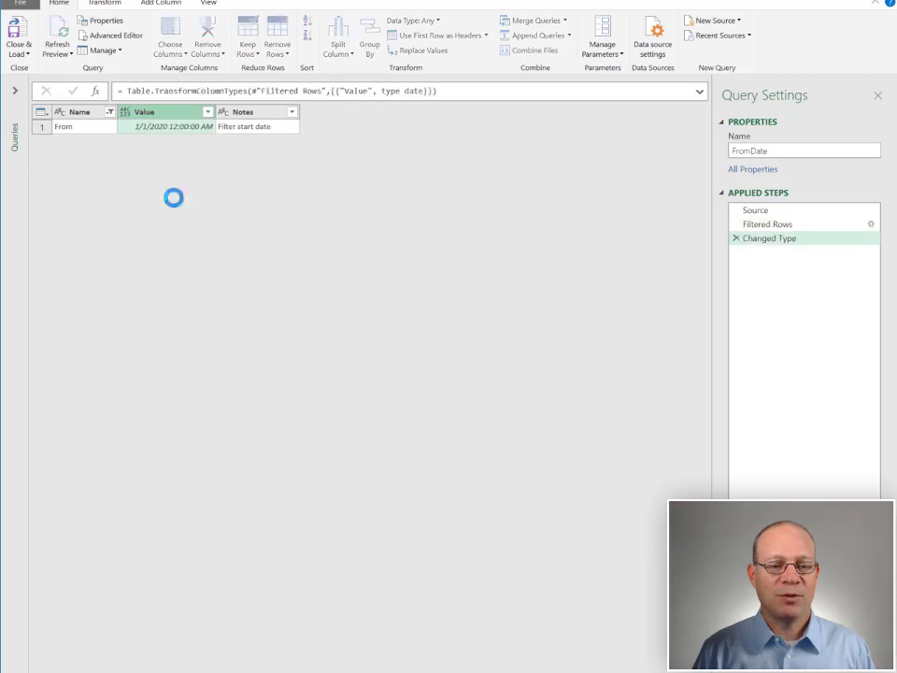
right_click(178, 128)
left_click(217, 185)
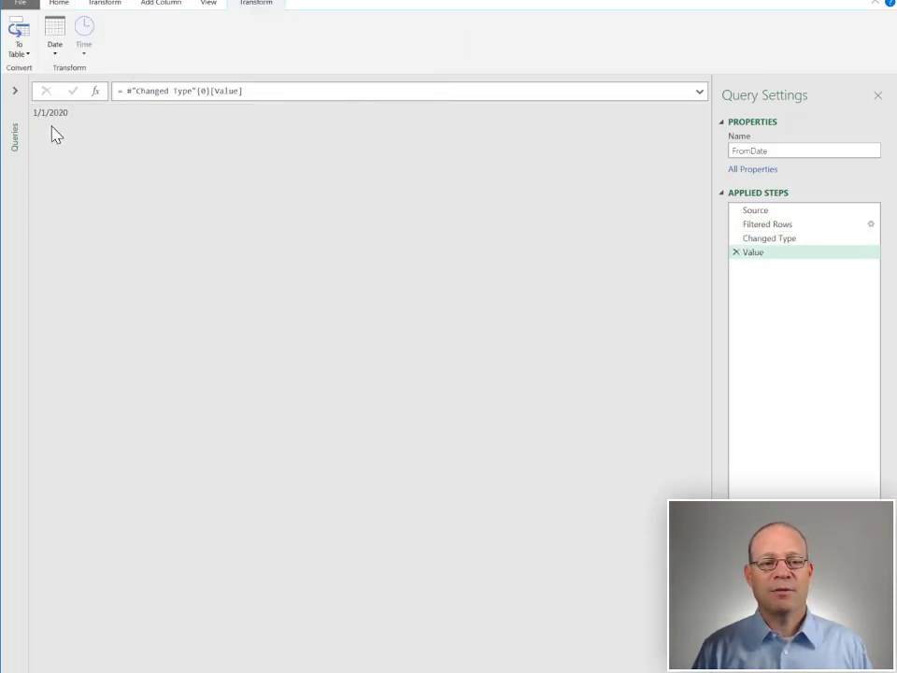
Close the query editor and load the FromDate query as a connection only
left_click(59, 4)
left_click(21, 53)
left_click(44, 67)
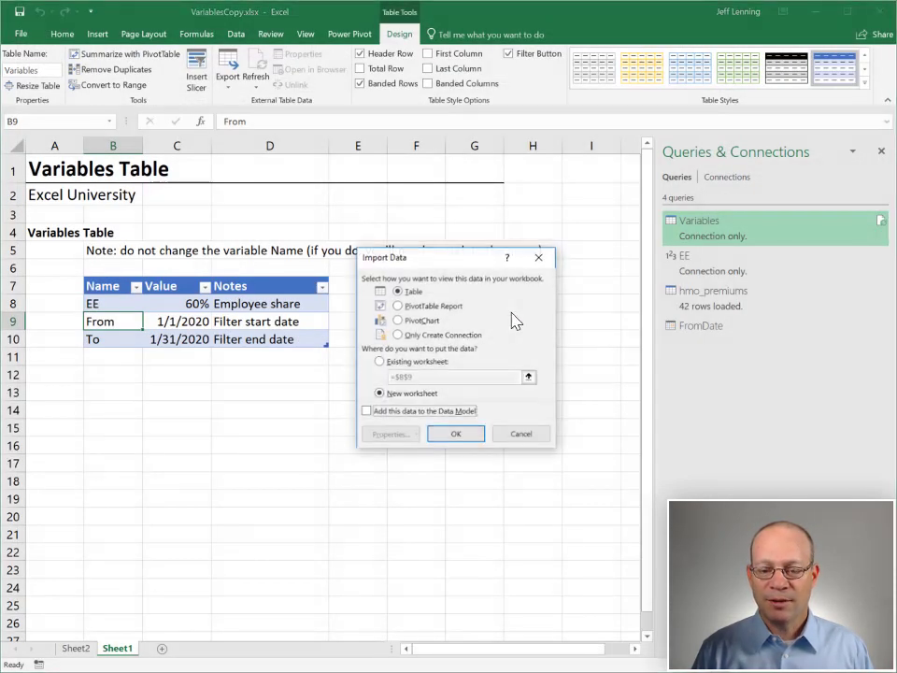
left_click(408, 333)
left_click(458, 433)
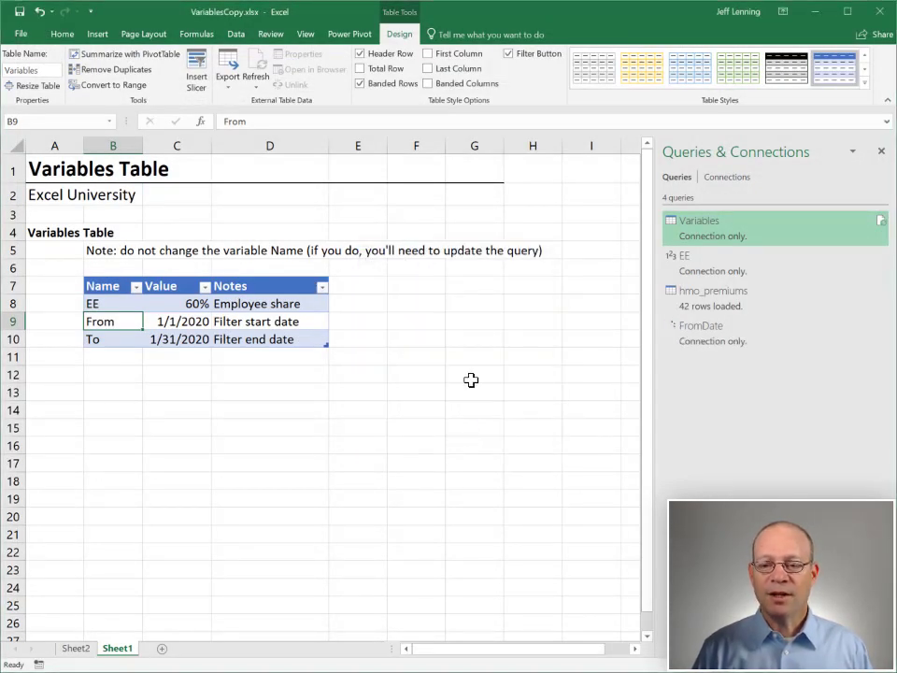
Create another query that references the Variables query and name it ToDate
right_click(735, 239)
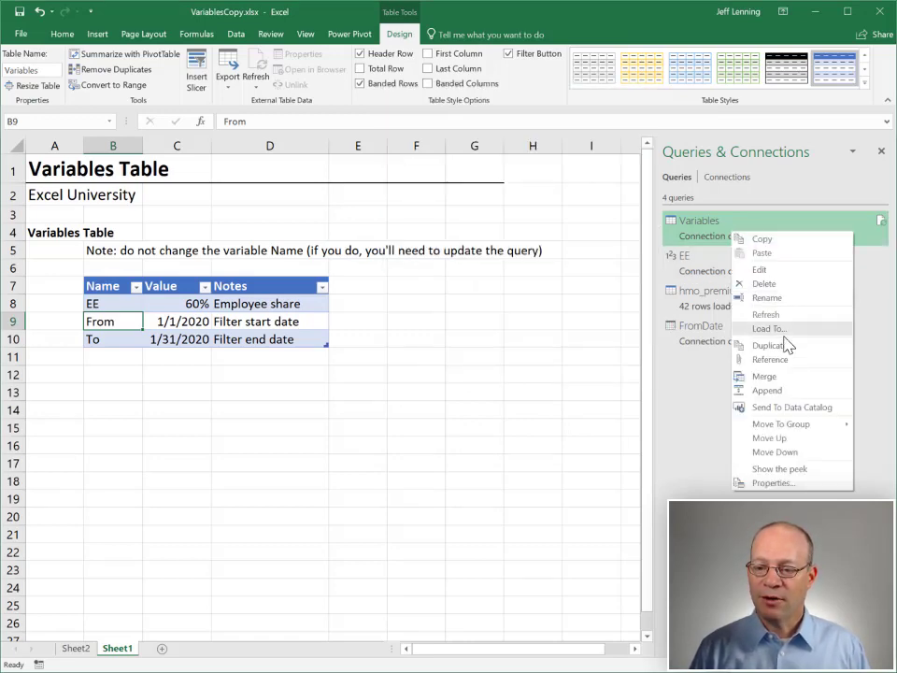
left_click(790, 360)
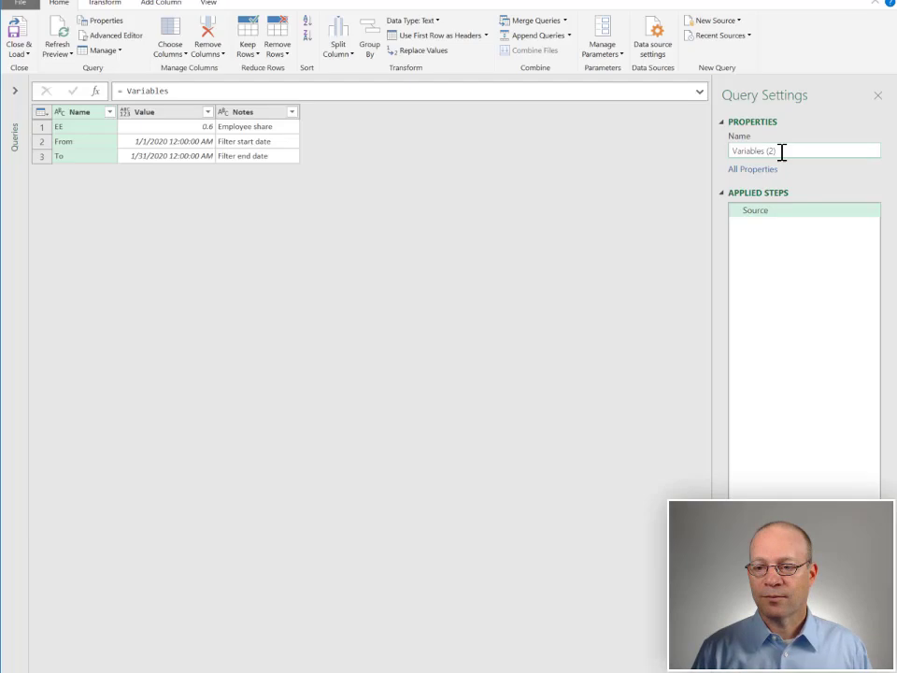
type("ToDate")
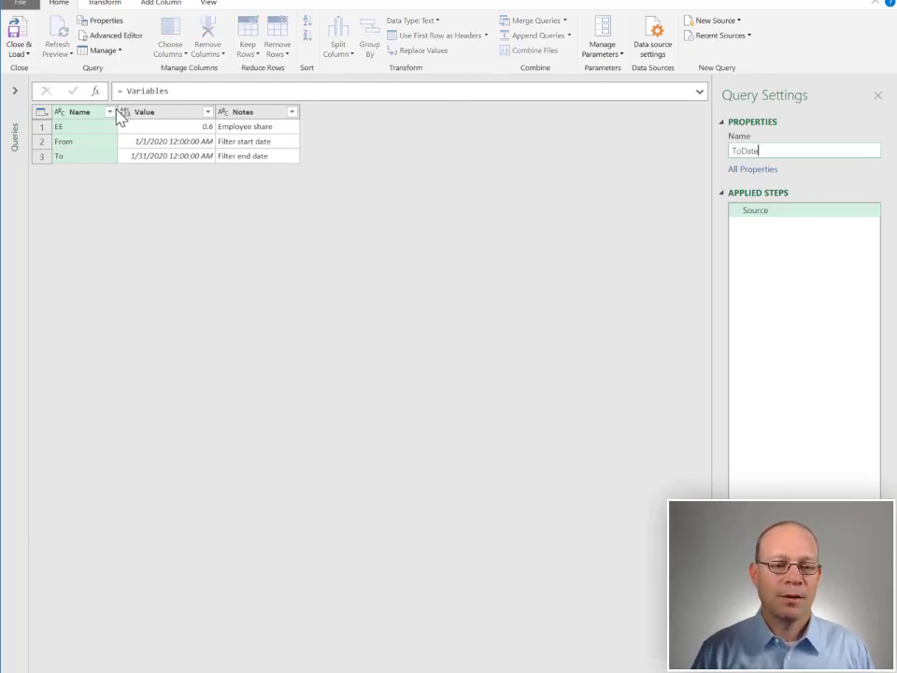
key("Return")
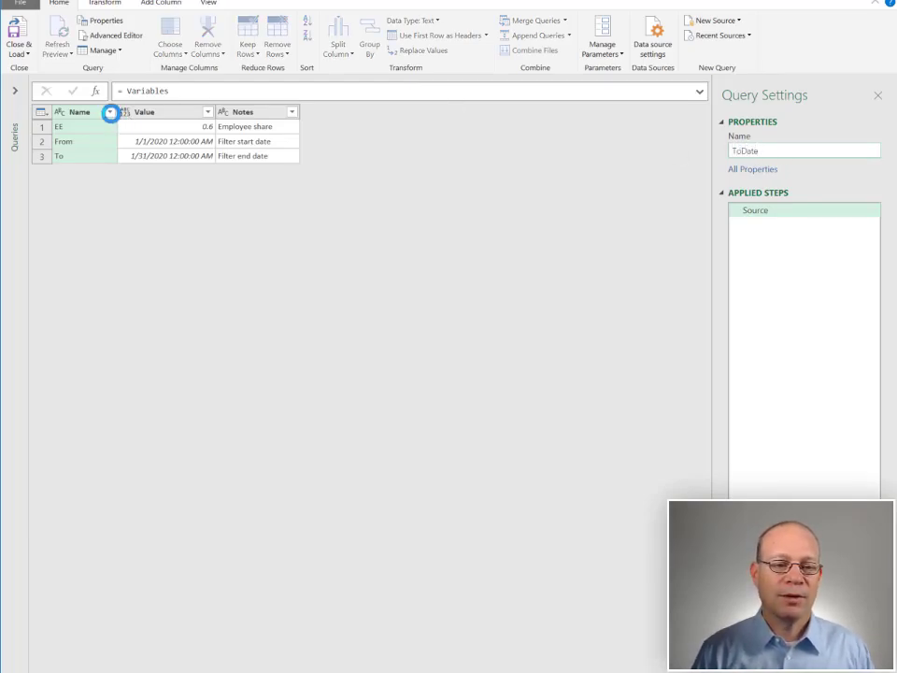
Filter the Name column of the ToDate query to keep only the To row
left_click(109, 112)
left_click(138, 261)
left_click(140, 304)
left_click(264, 340)
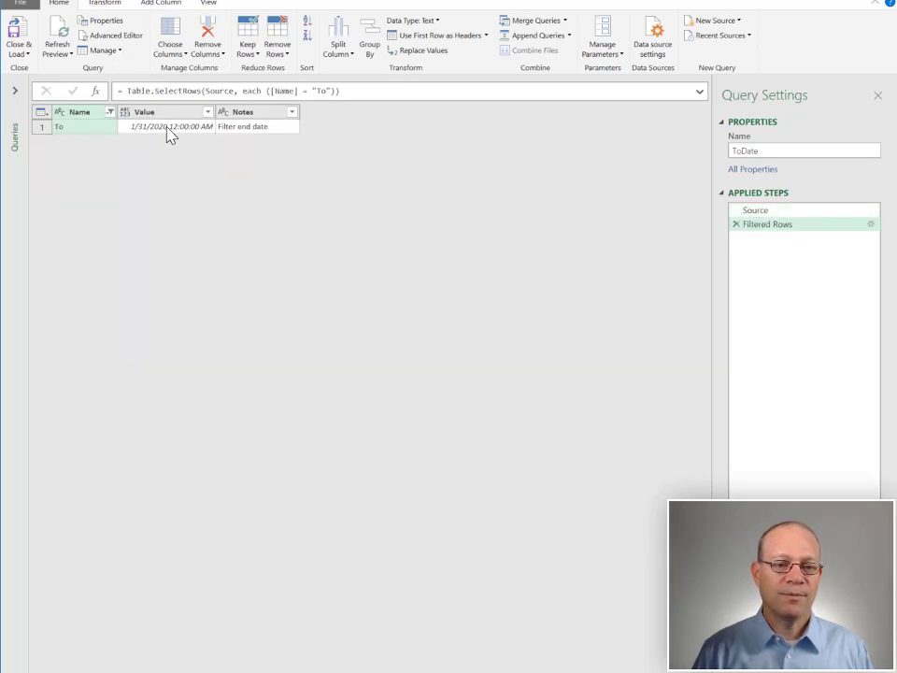
Change the ToDate query's Value column to the Date type and drill down into its date cell
left_click(126, 113)
left_click(154, 197)
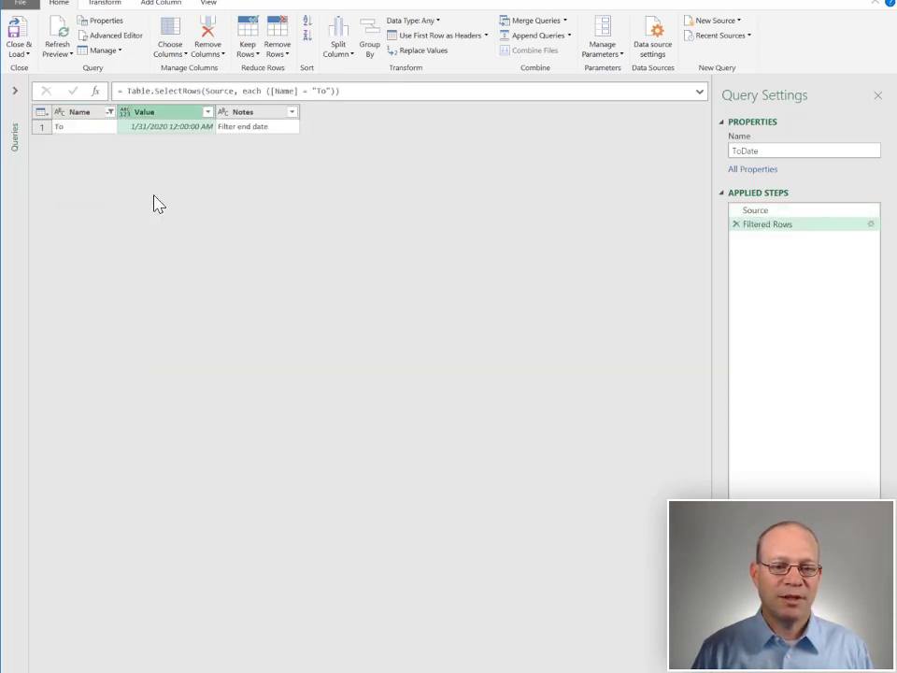
right_click(181, 131)
left_click(221, 180)
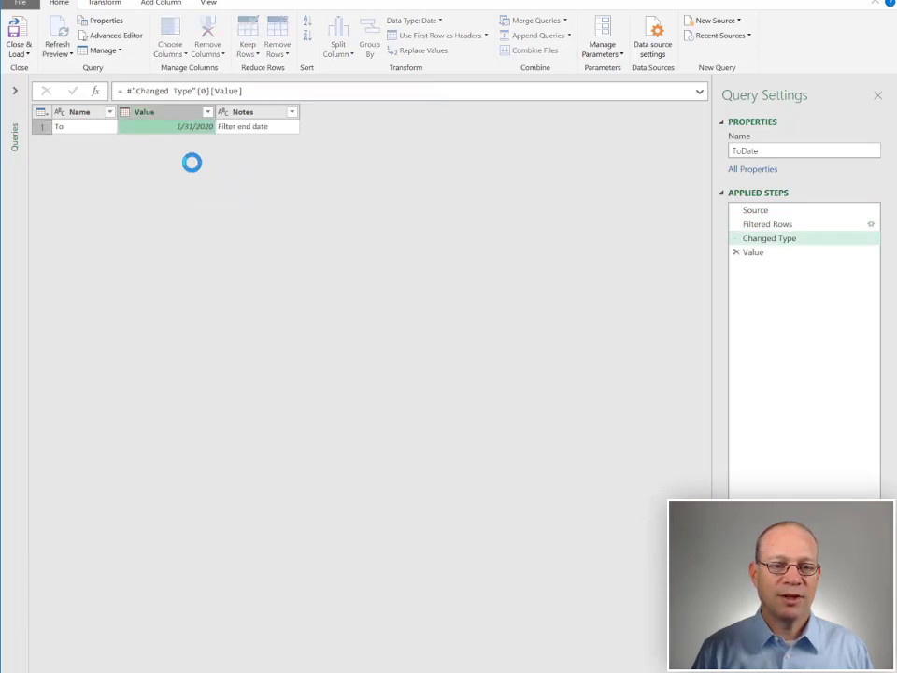
Close the query editor and open the load destination options for the ToDate query
left_click(58, 6)
left_click(21, 53)
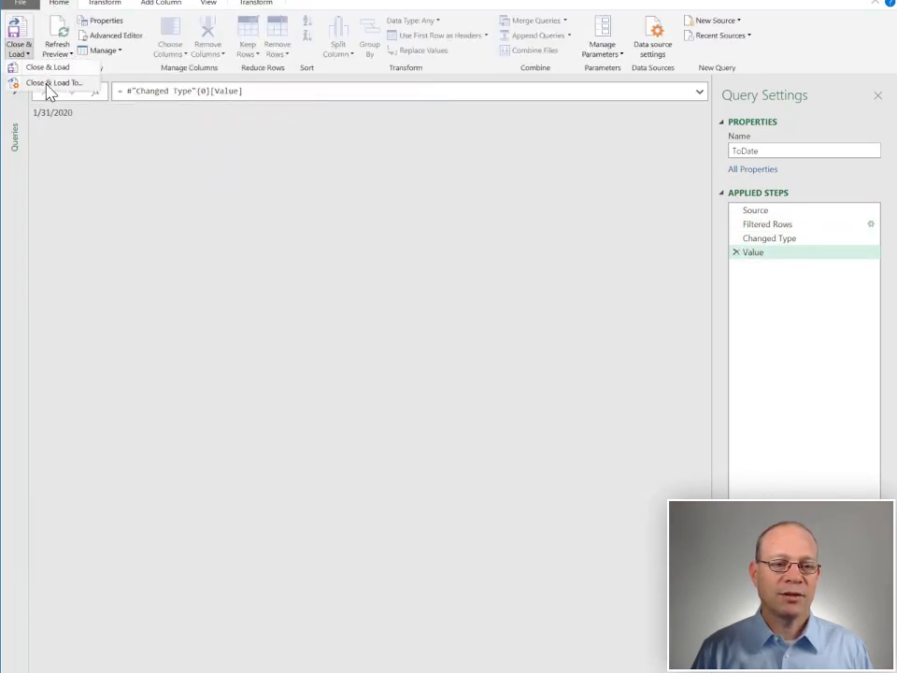
left_click(52, 82)
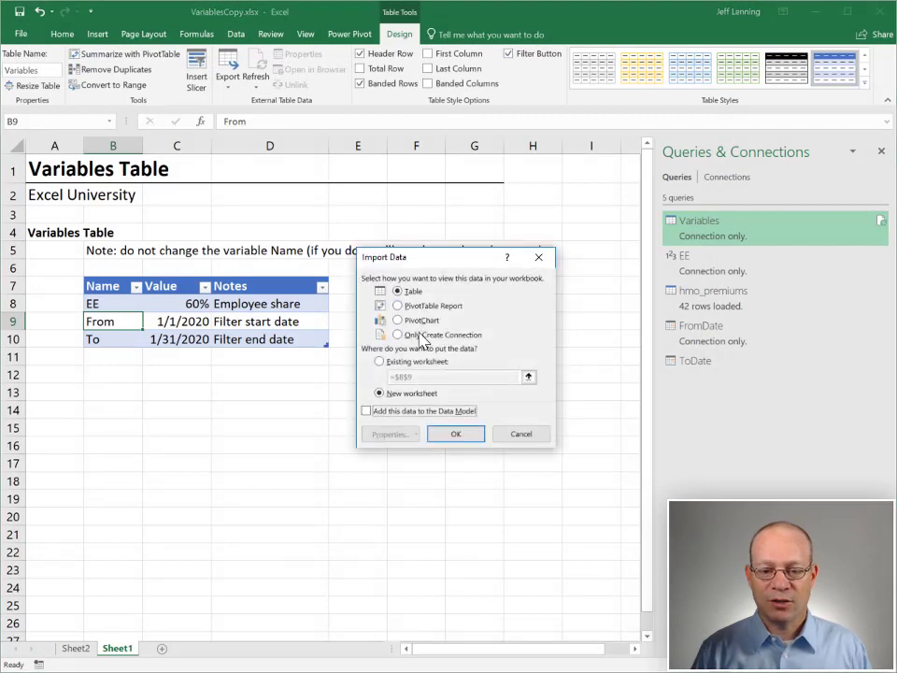
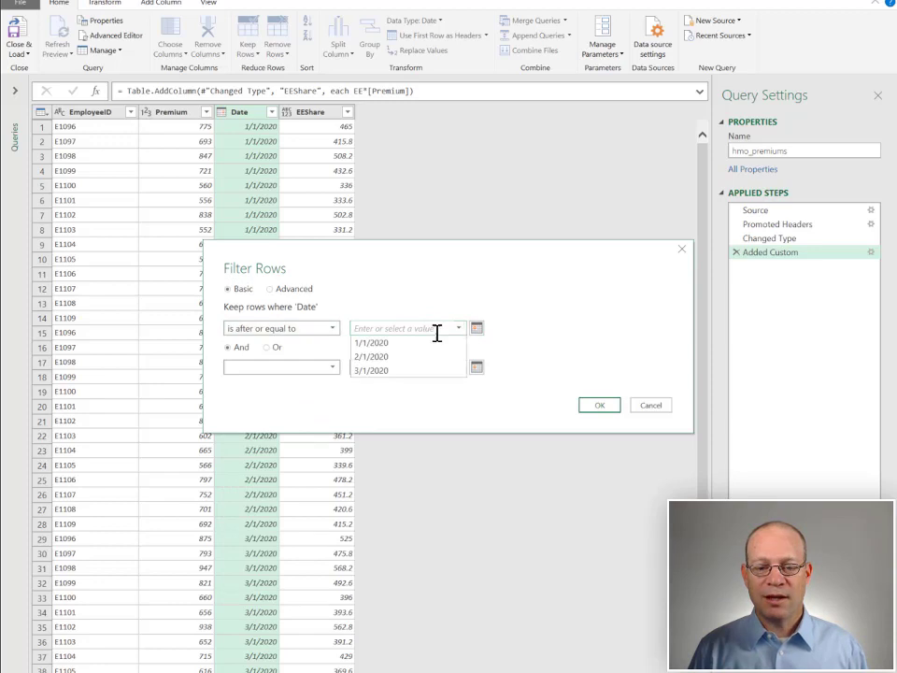
Filter the hmo_premiums Date column to dates after or equal to 1/1/2020 and before or equal to 1/1/2020
left_click(391, 342)
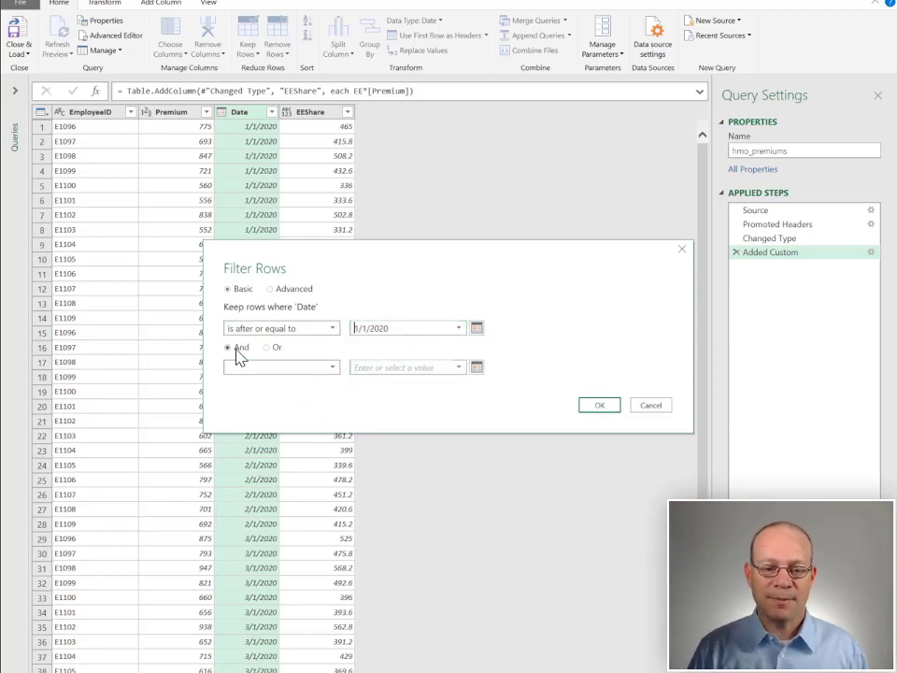
left_click(332, 370)
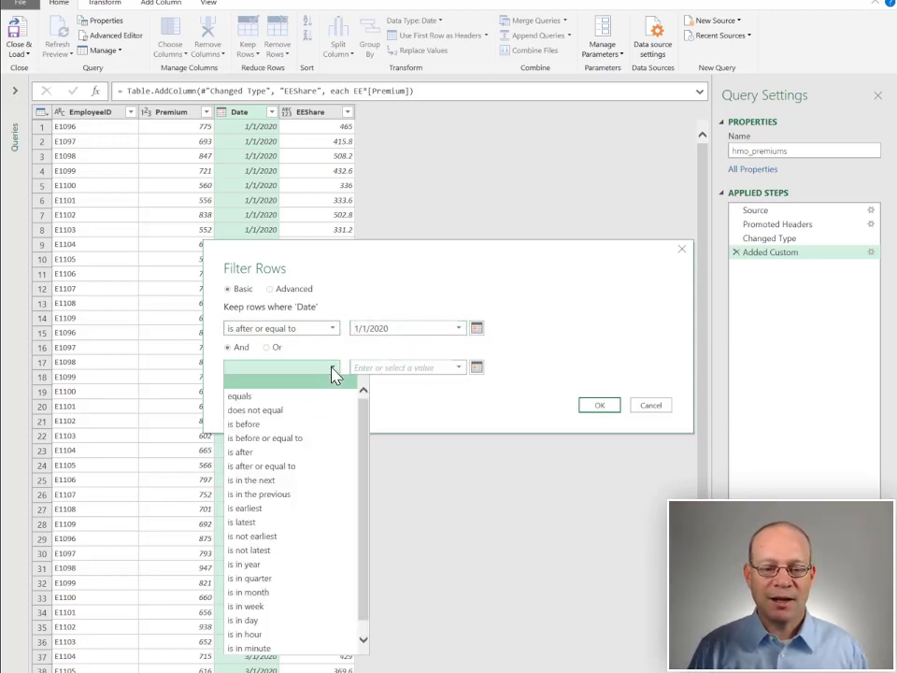
left_click(306, 437)
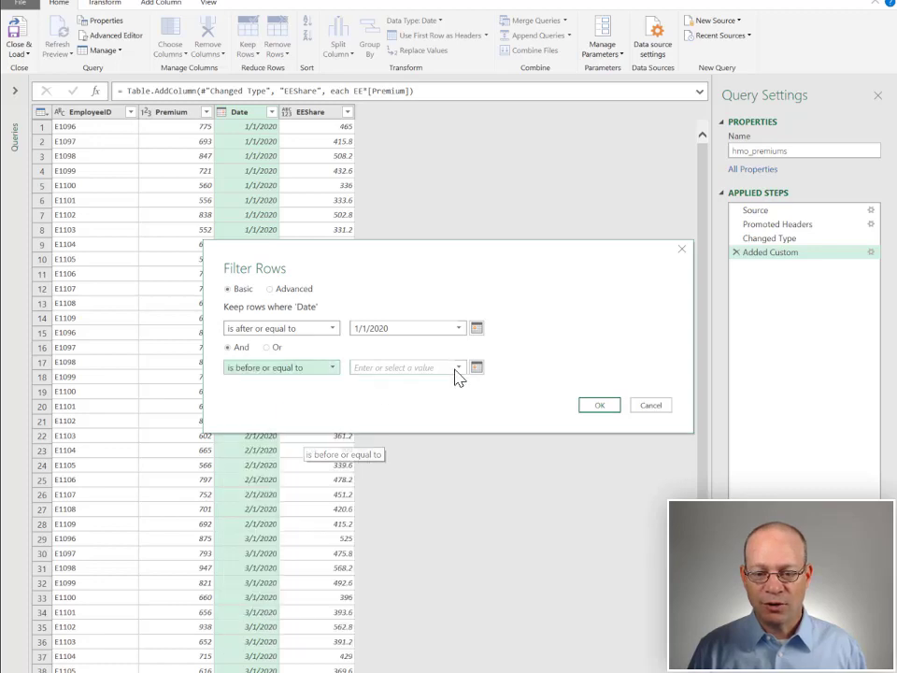
left_click(459, 367)
left_click(404, 382)
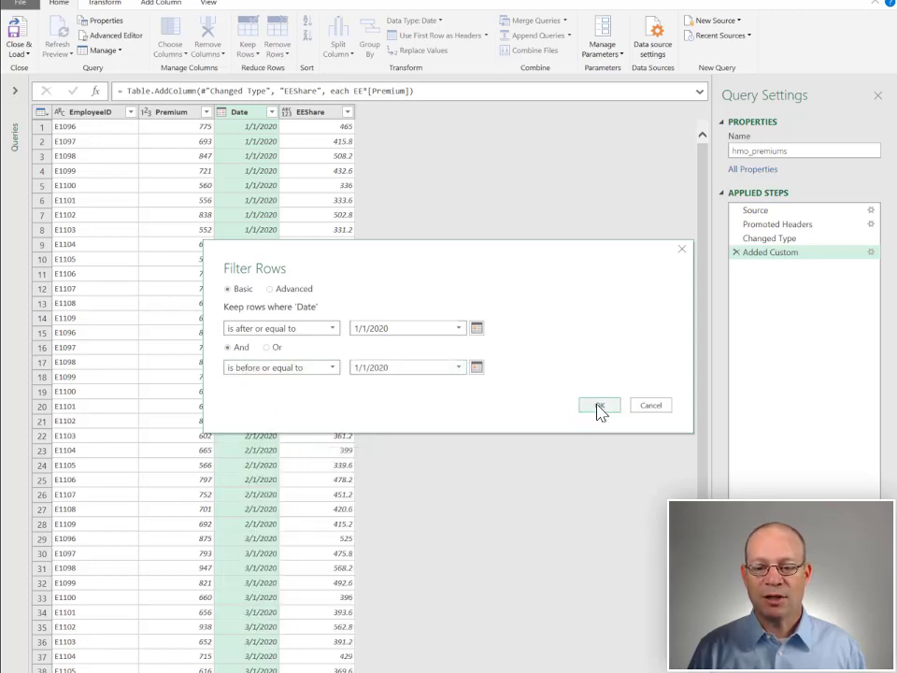
left_click(599, 406)
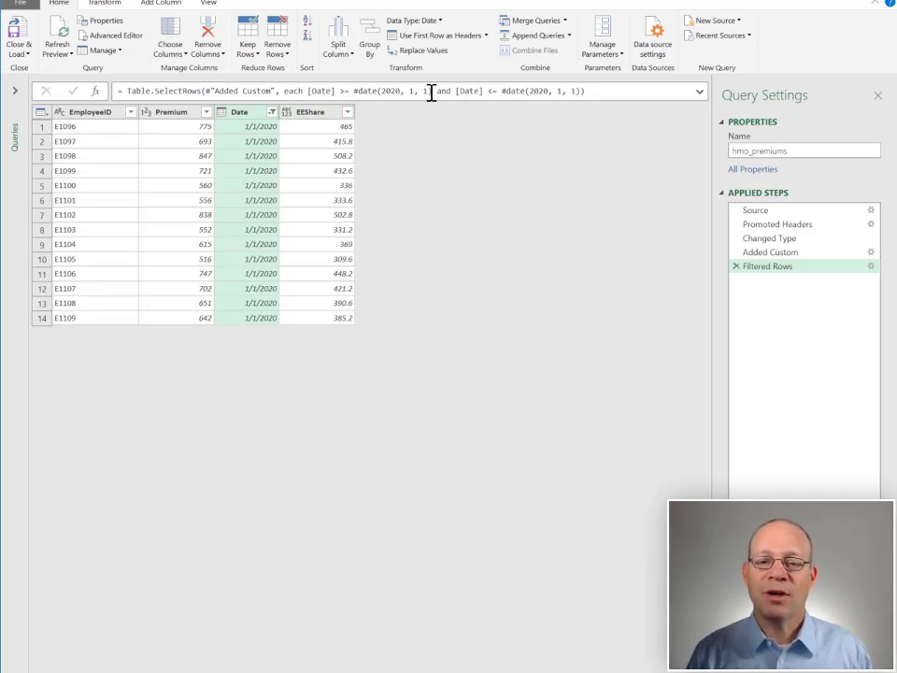
Review the first date literal in the Filtered Rows formula and the option that displays the formula bar
left_click(354, 91)
left_click_drag(354, 91, 421, 88)
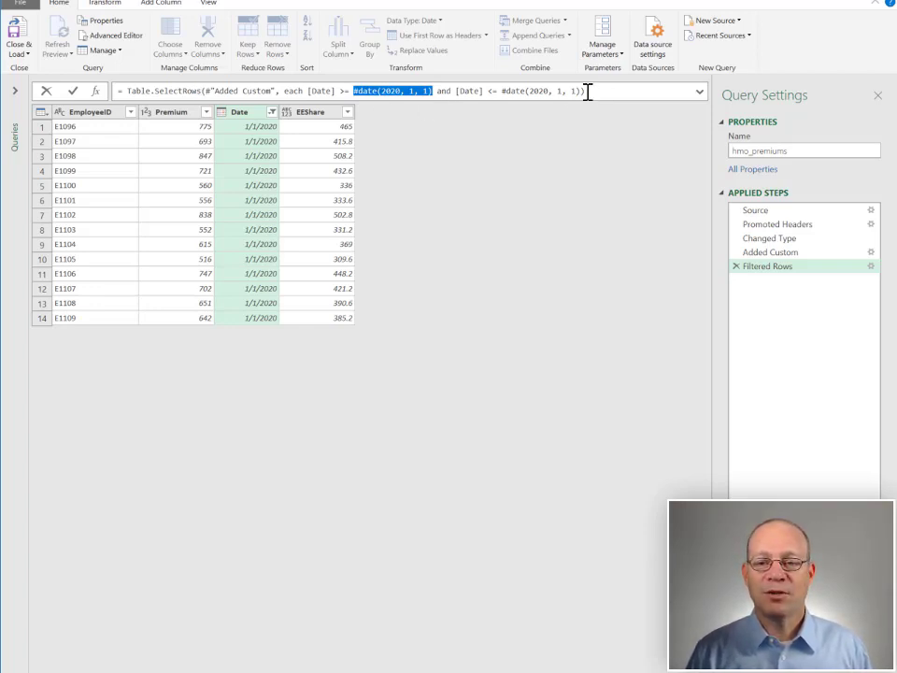
left_click(211, 5)
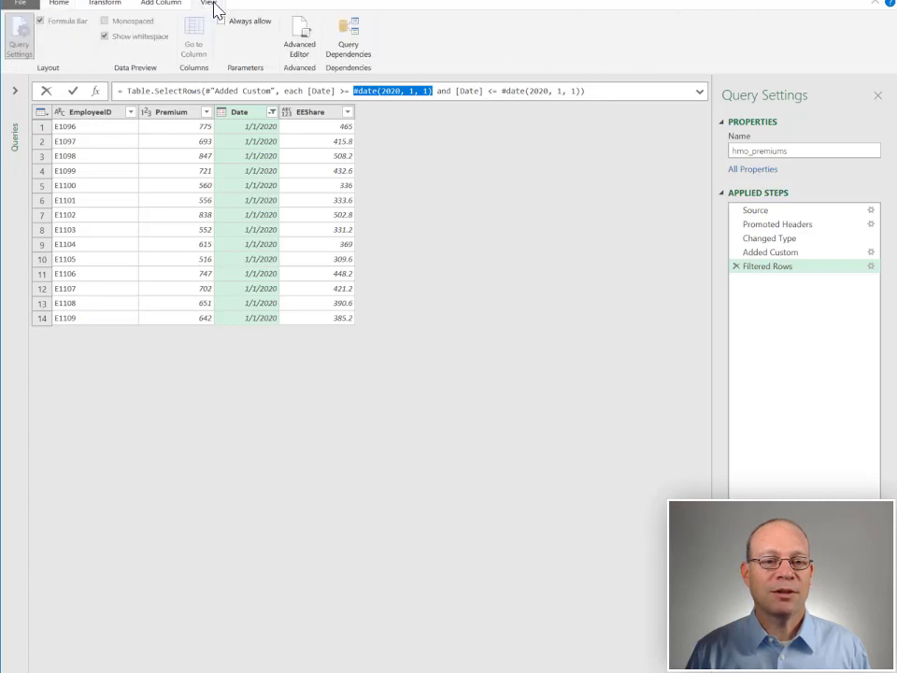
left_click(445, 171)
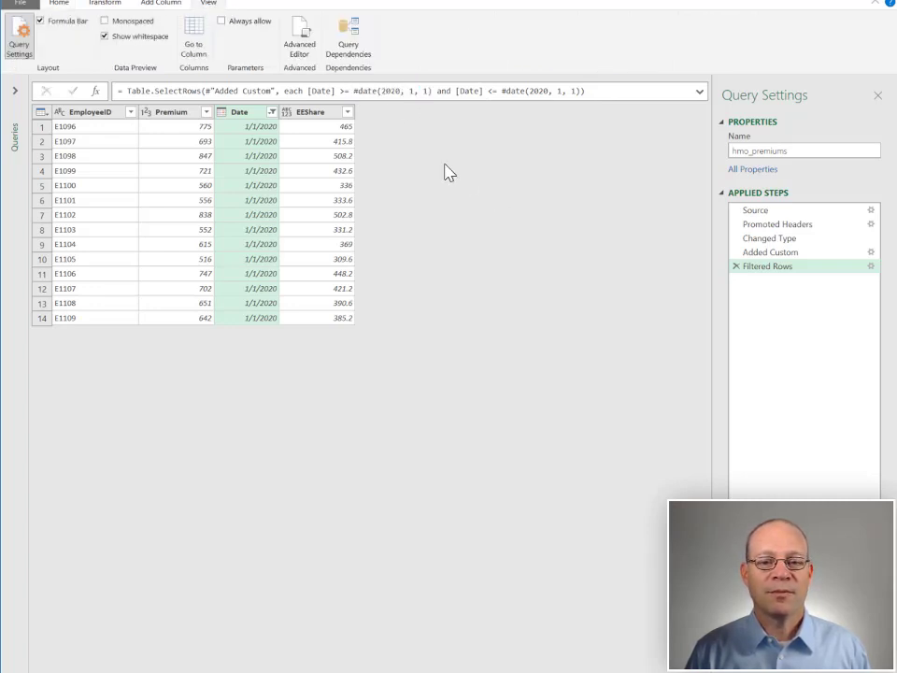
left_click(58, 26)
left_click(50, 26)
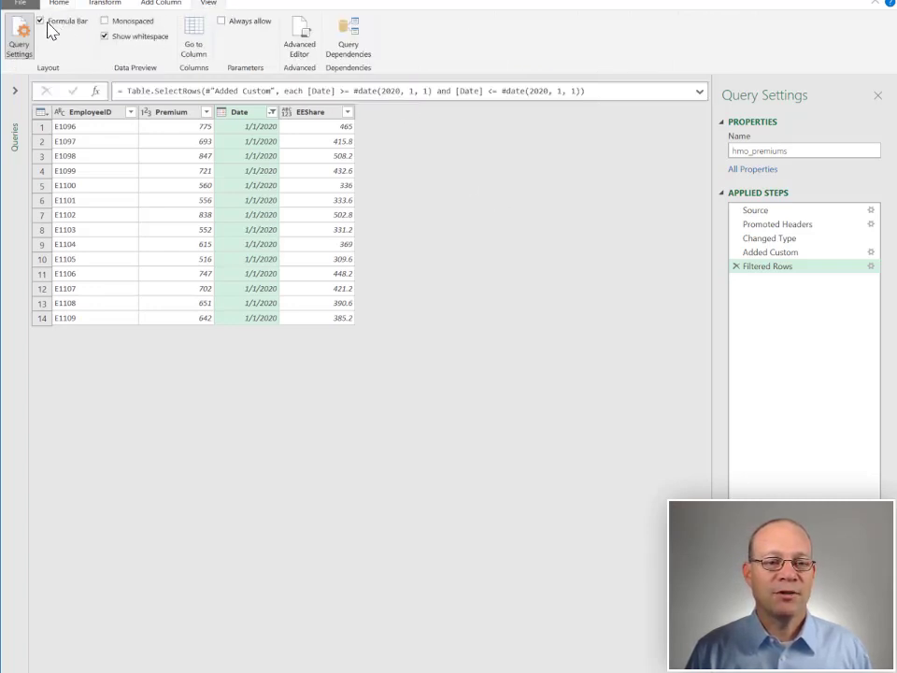
left_click(49, 26)
left_click(49, 27)
Replace the start and end date literals in the Filtered Rows formula with FromDate and ToDate, and apply the formula
left_click(356, 90)
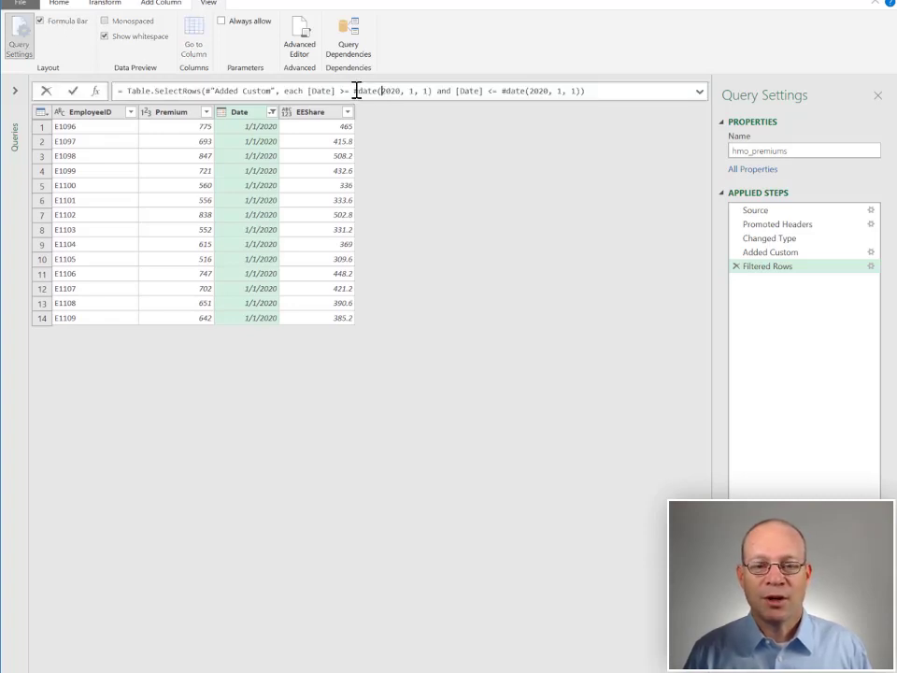
left_click_drag(356, 90, 434, 91)
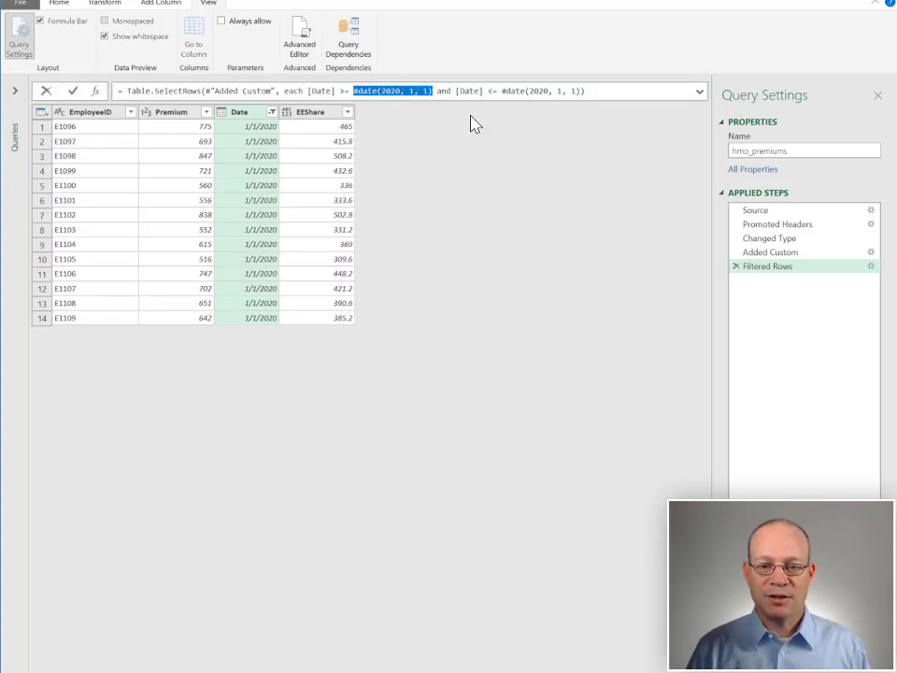
type("FromDate")
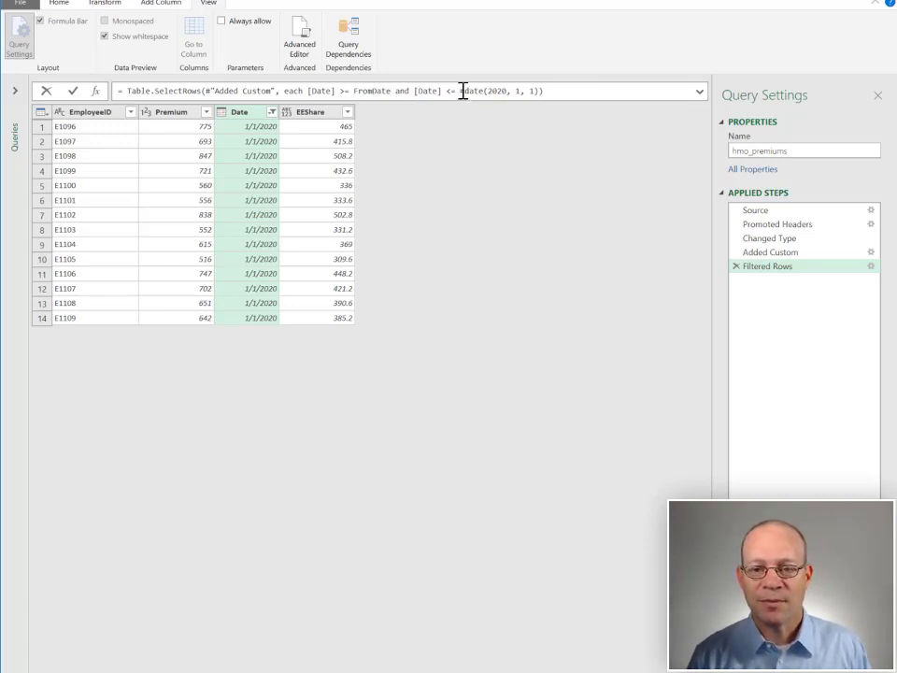
left_click_drag(460, 90, 536, 91)
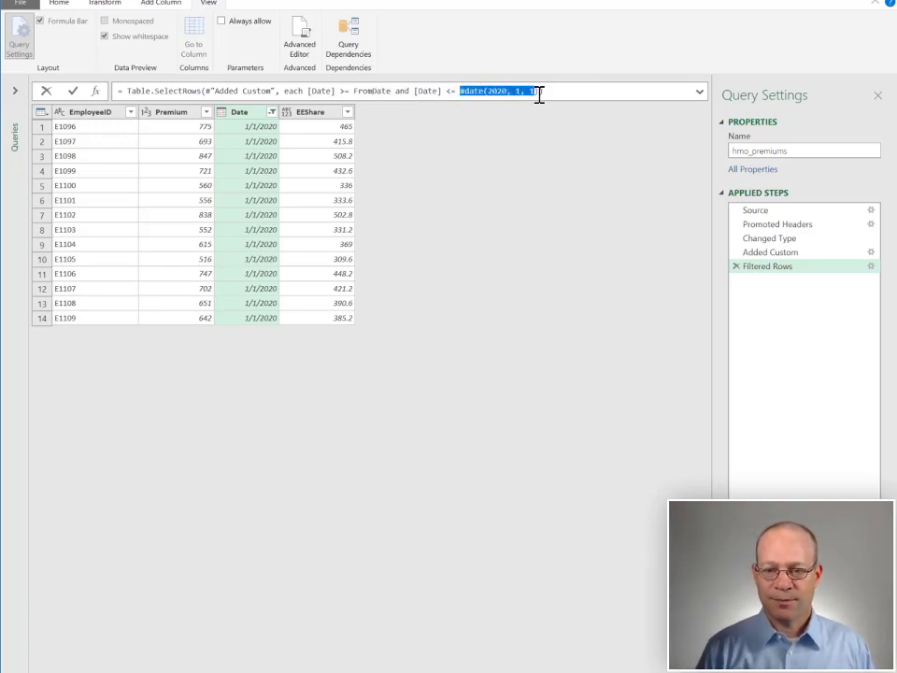
type("ToD")
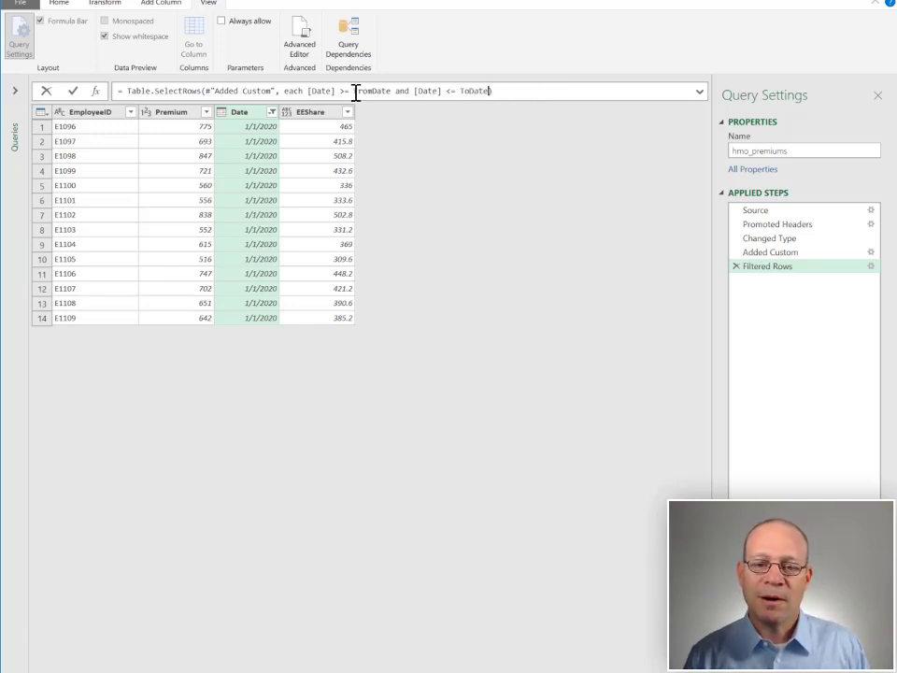
left_click_drag(355, 90, 386, 91)
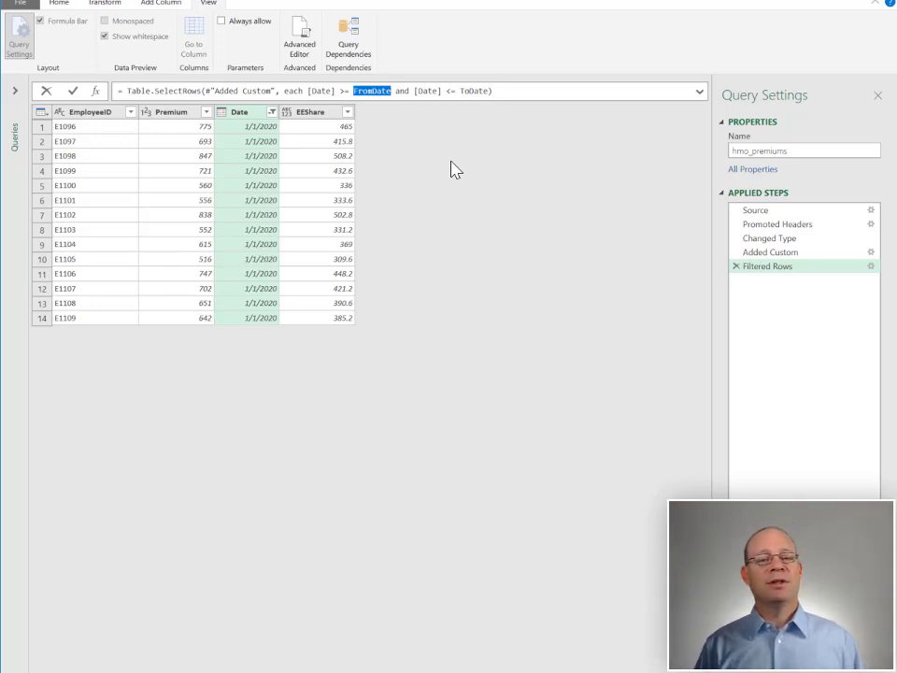
left_click(501, 90)
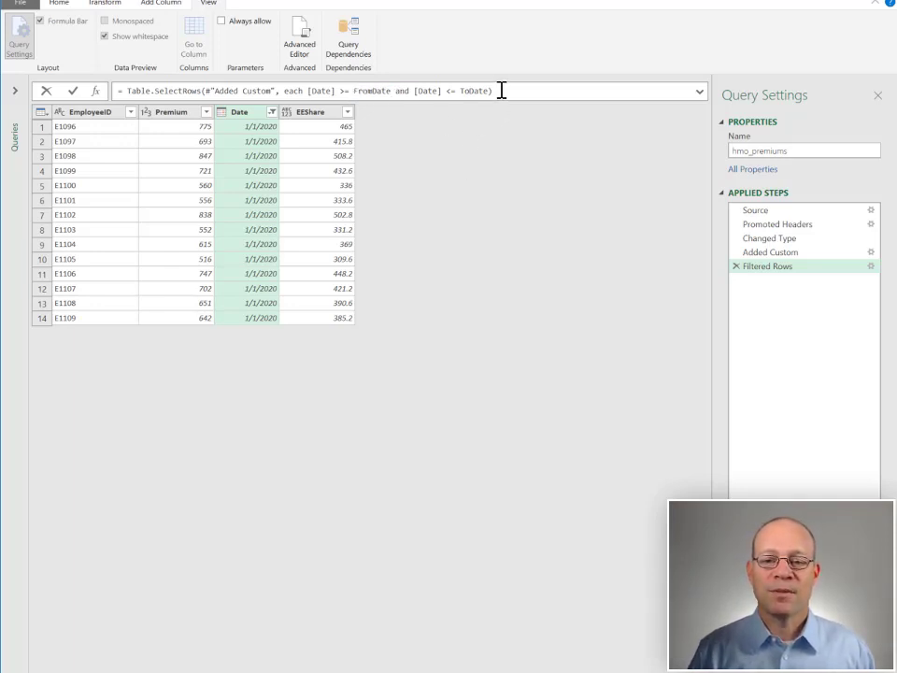
key("Return")
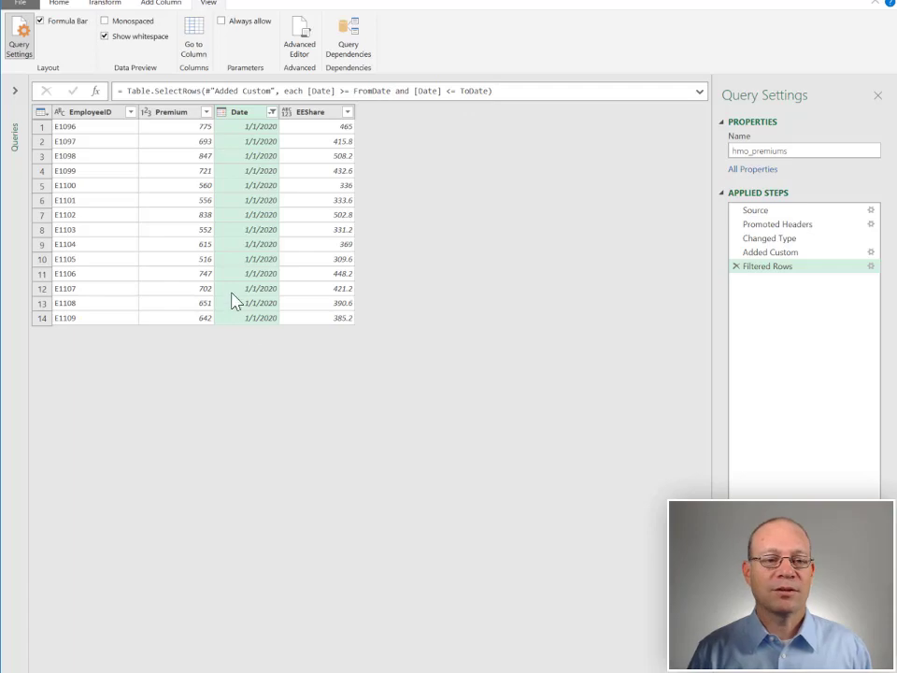
Close the query editor and load the filtered hmo_premiums results into the Sheet2 table
left_click(53, 4)
left_click(19, 28)
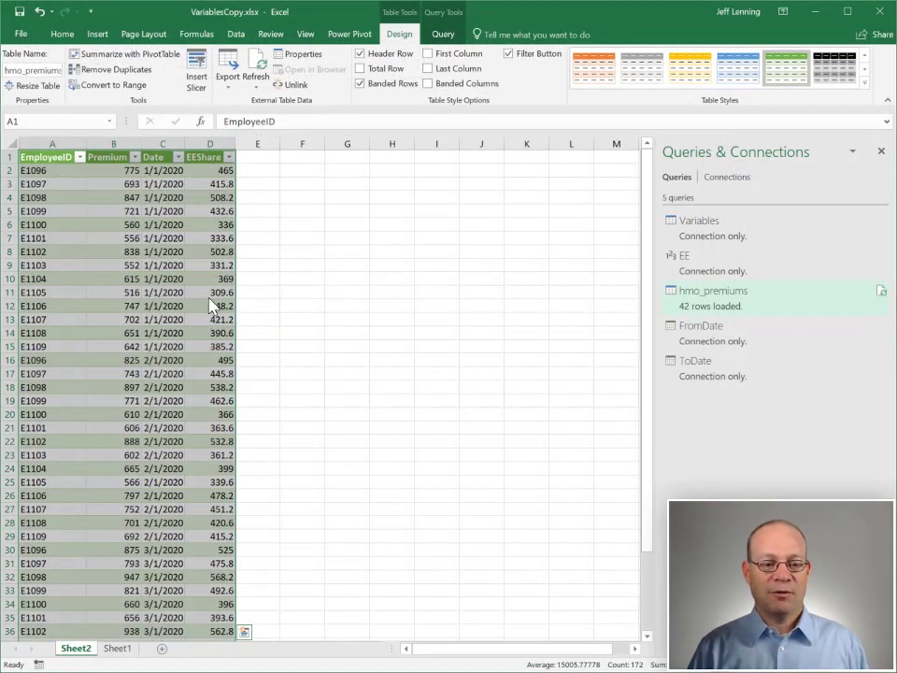
left_click(179, 256)
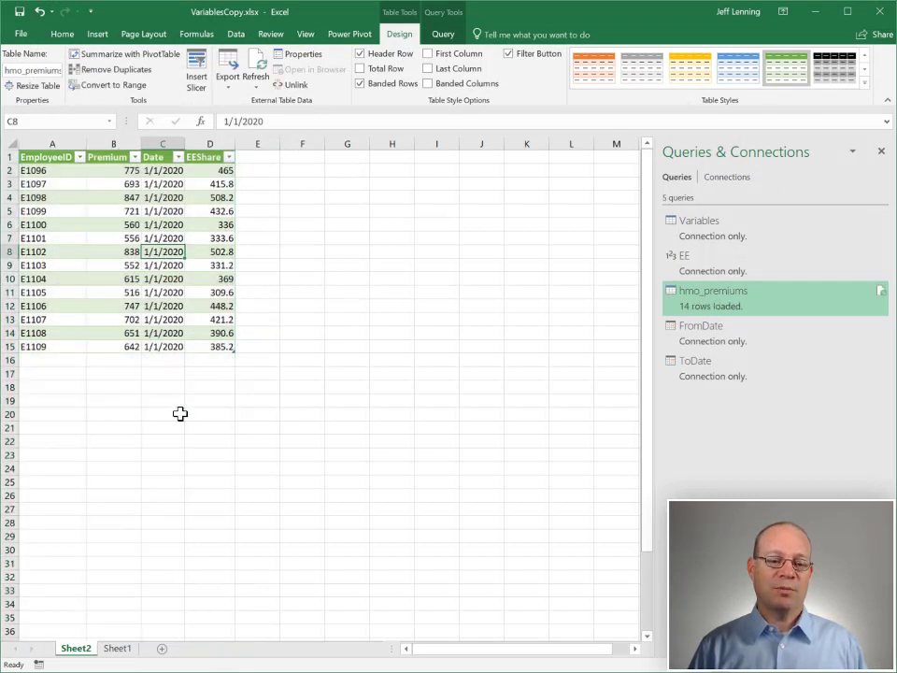
In the Variables table on Sheet1, set EE to 50%, From to 2/1/2020 and To to 2/28/2020
left_click(117, 648)
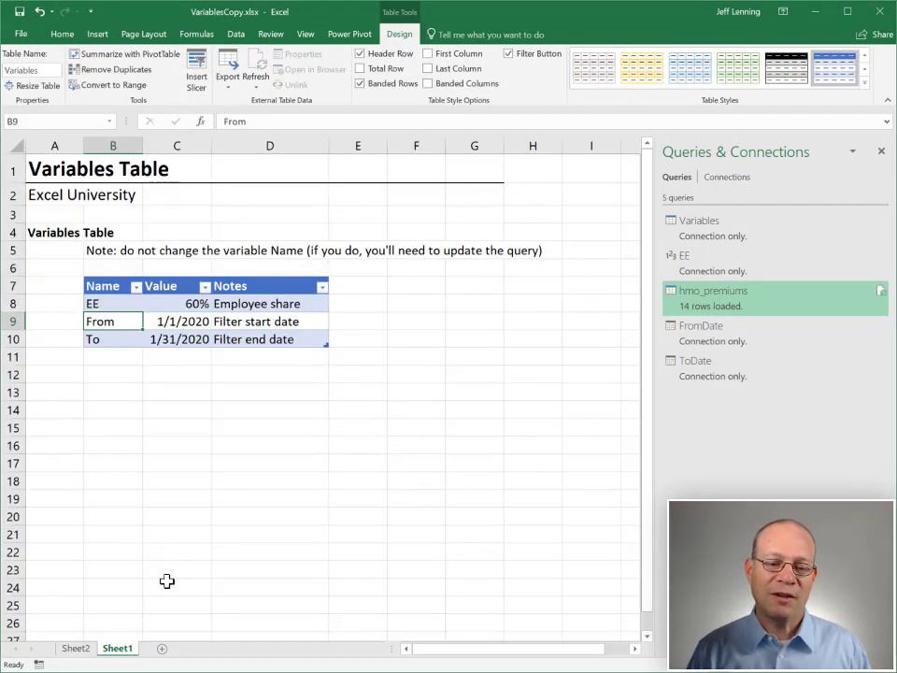
left_click(205, 304)
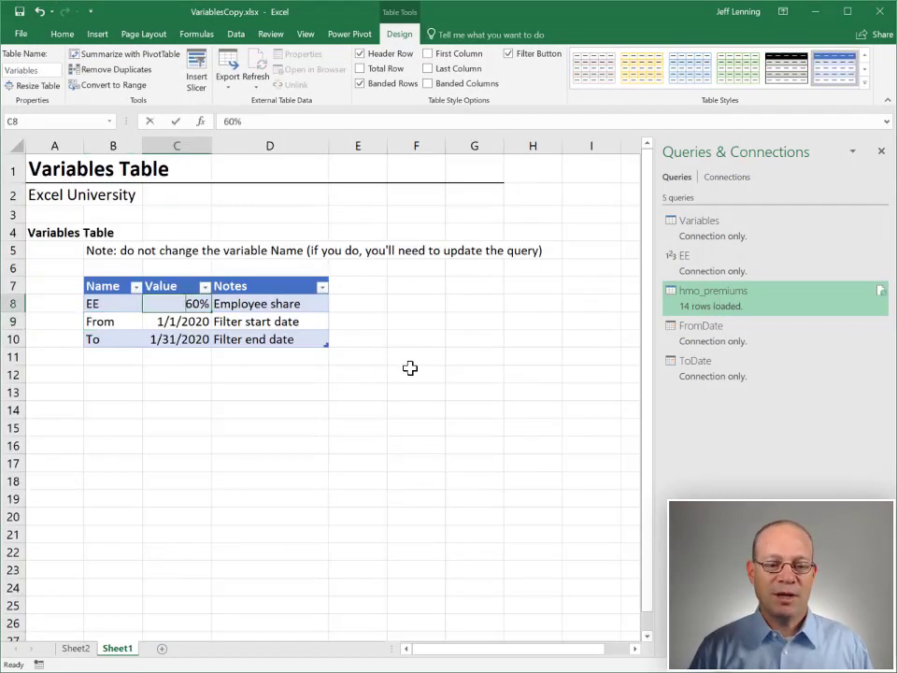
type("50%")
key("Return")
type("2/1/")
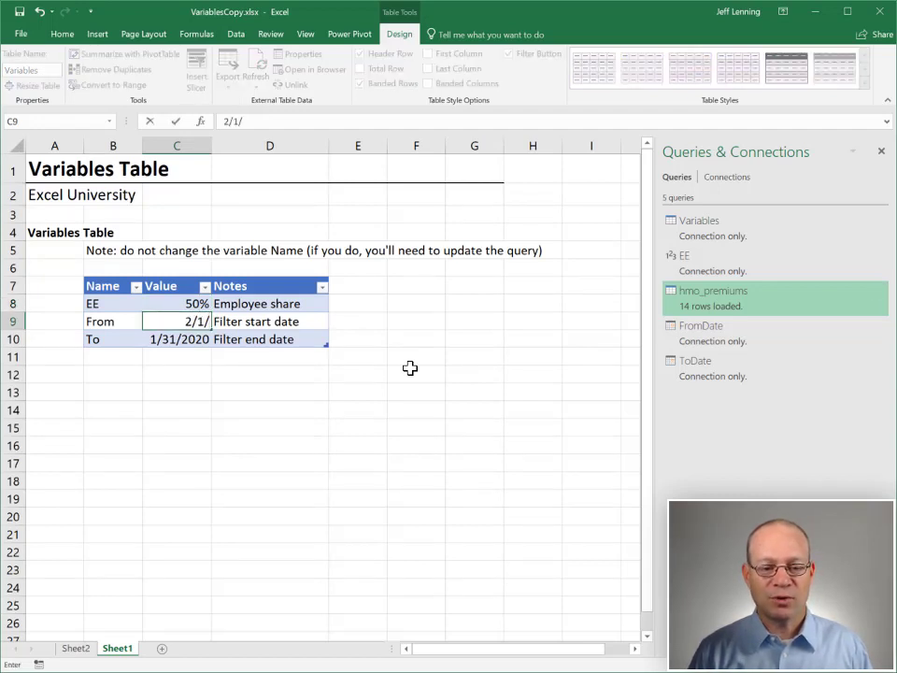
type("2020")
key("Return")
type("2/28/2020")
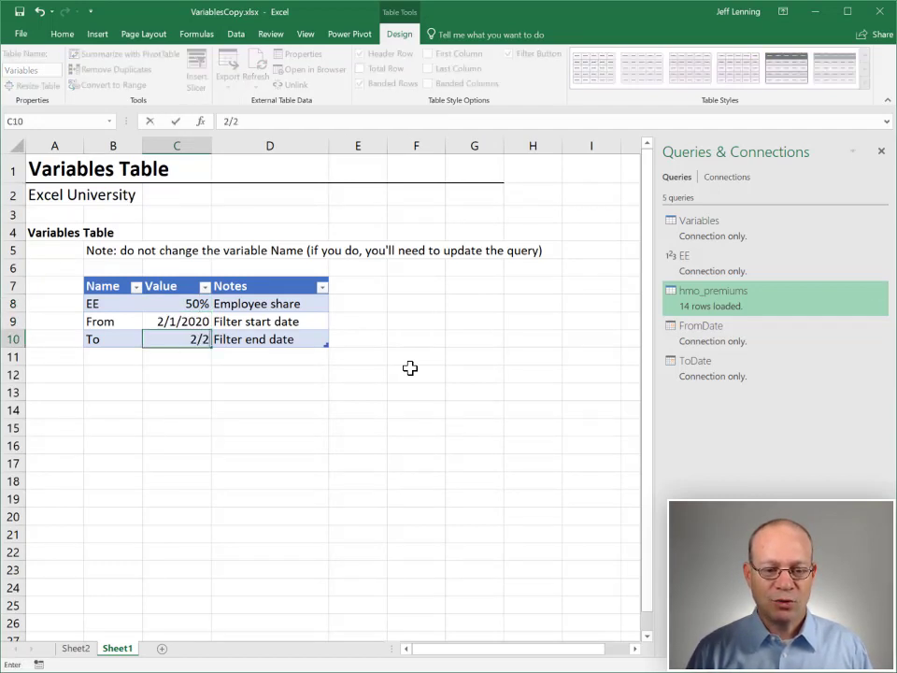
key("Return")
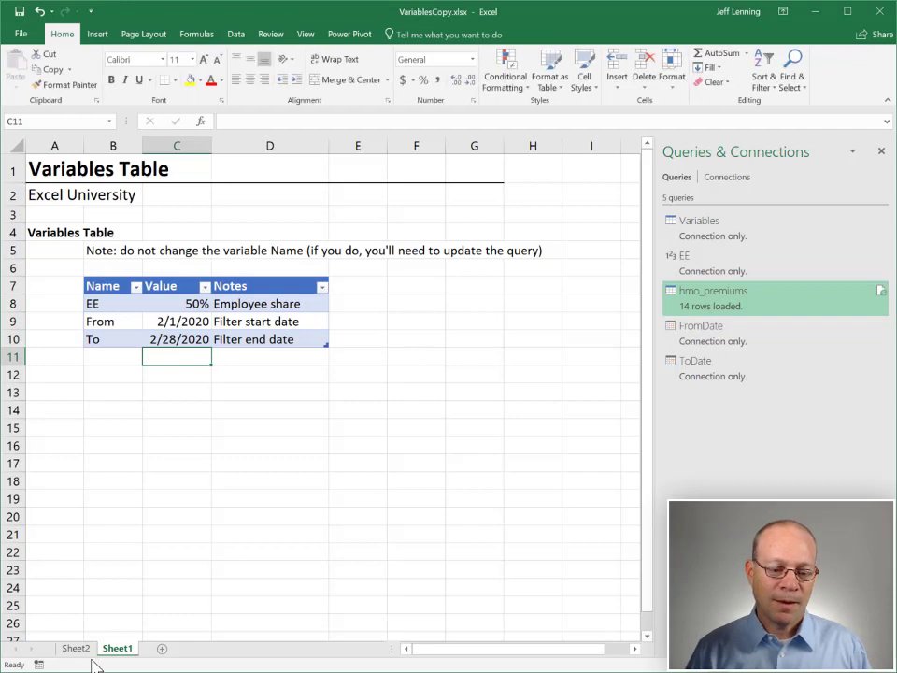
Refresh the hmo_premiums results table on Sheet2 from the changed variables
left_click(76, 648)
right_click(164, 174)
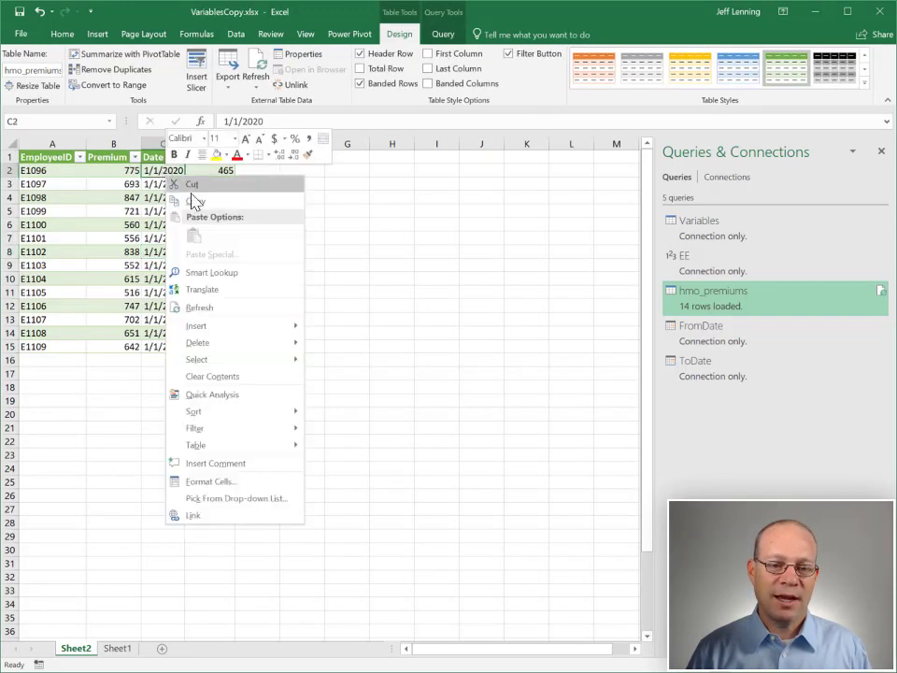
left_click(226, 309)
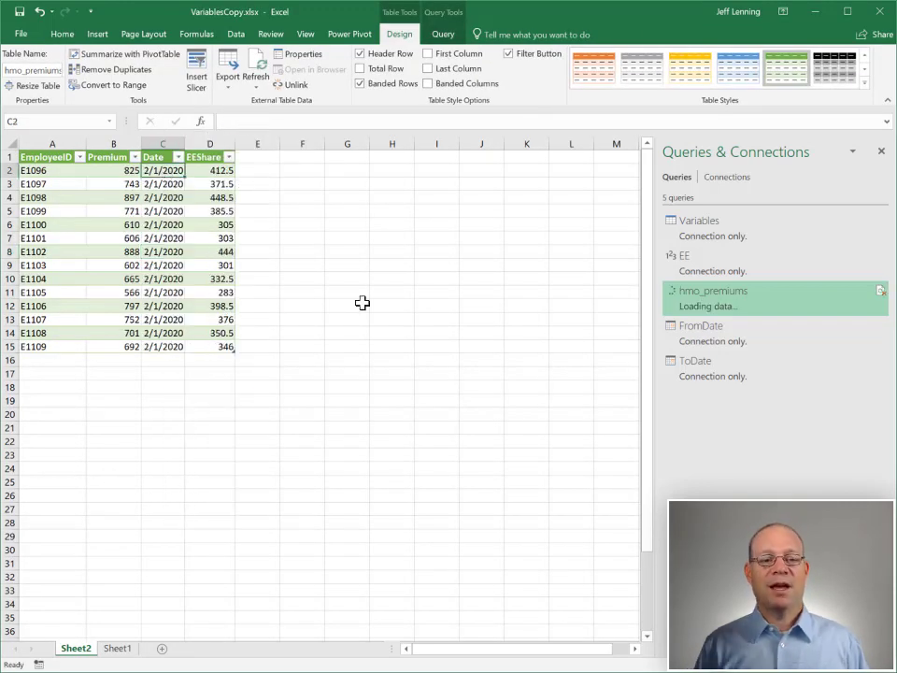